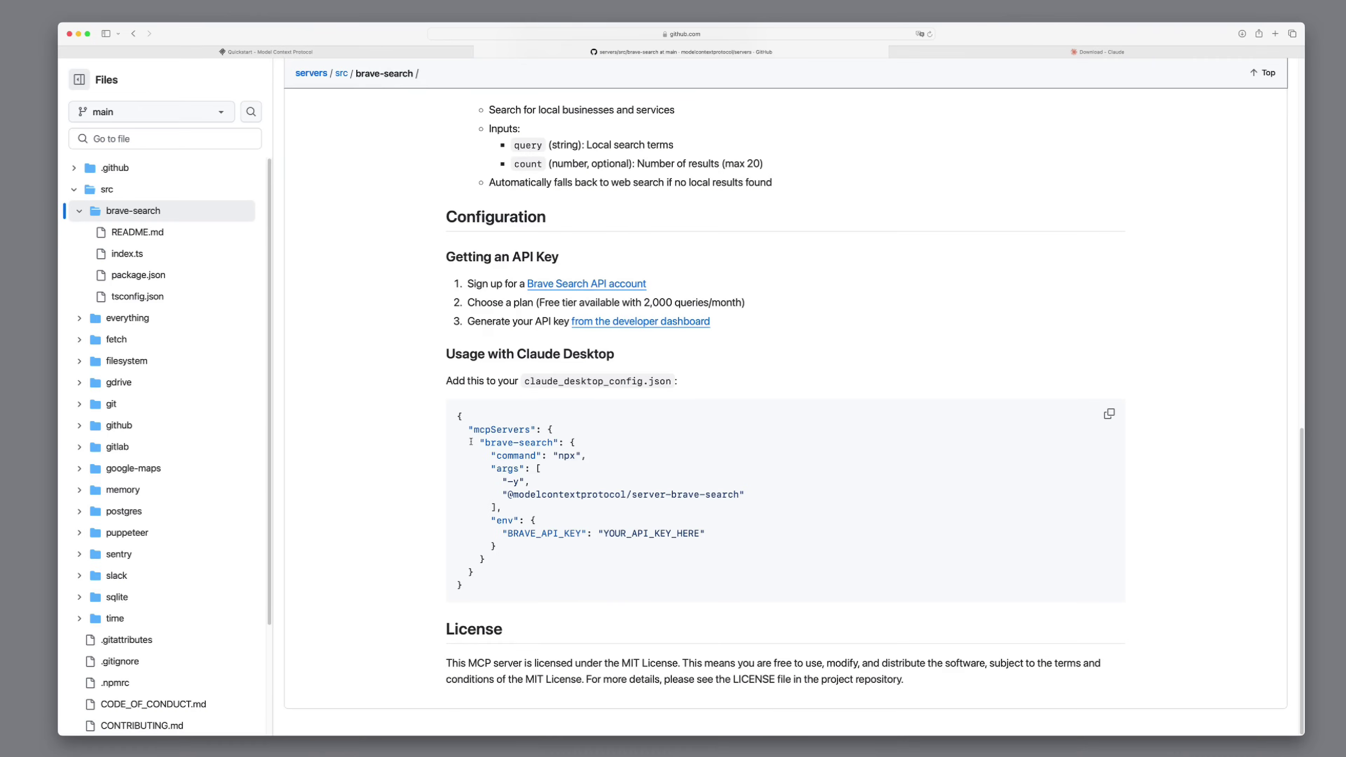
Copy the brave-search configuration block from the README and paste it into claude_desktop_config.json
left_click_drag(474, 441, 544, 562)
key("super+c")
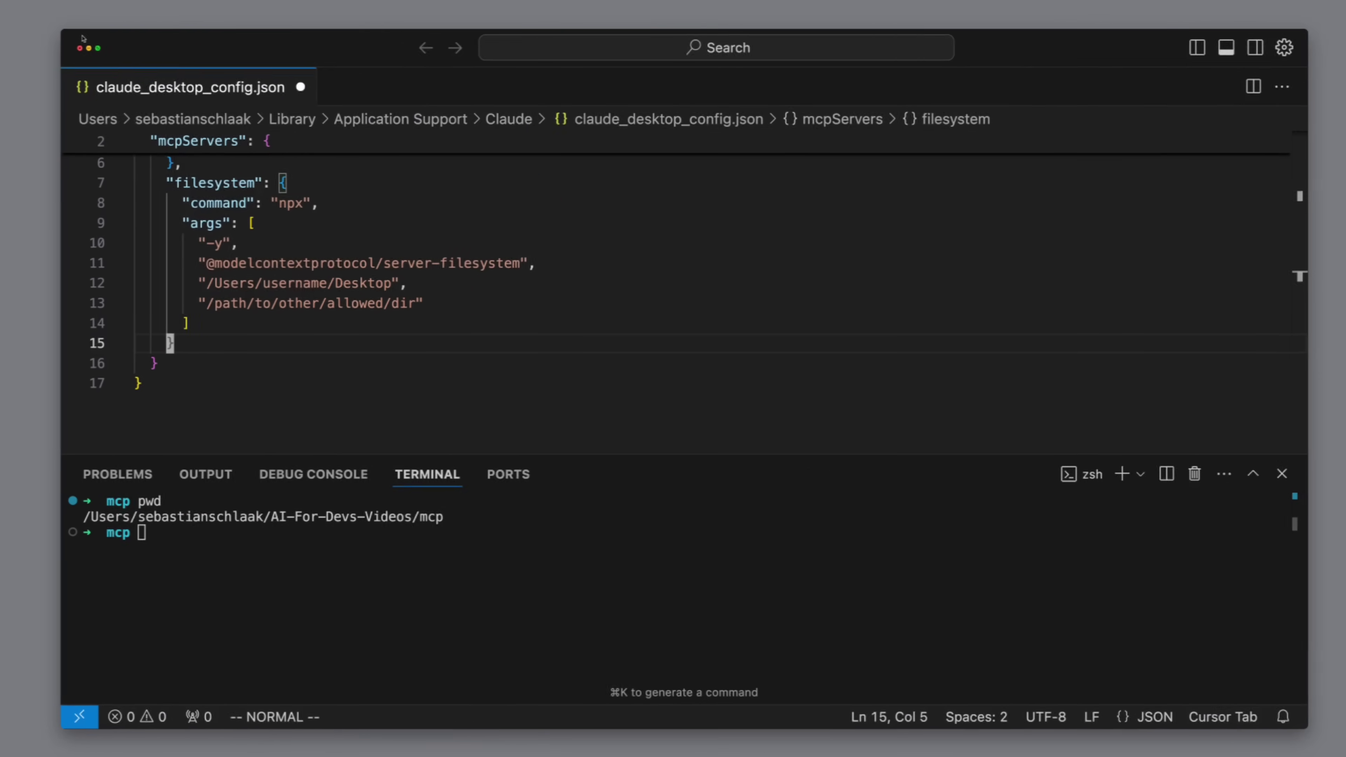
type(",")
key("Return")
key("super+v")
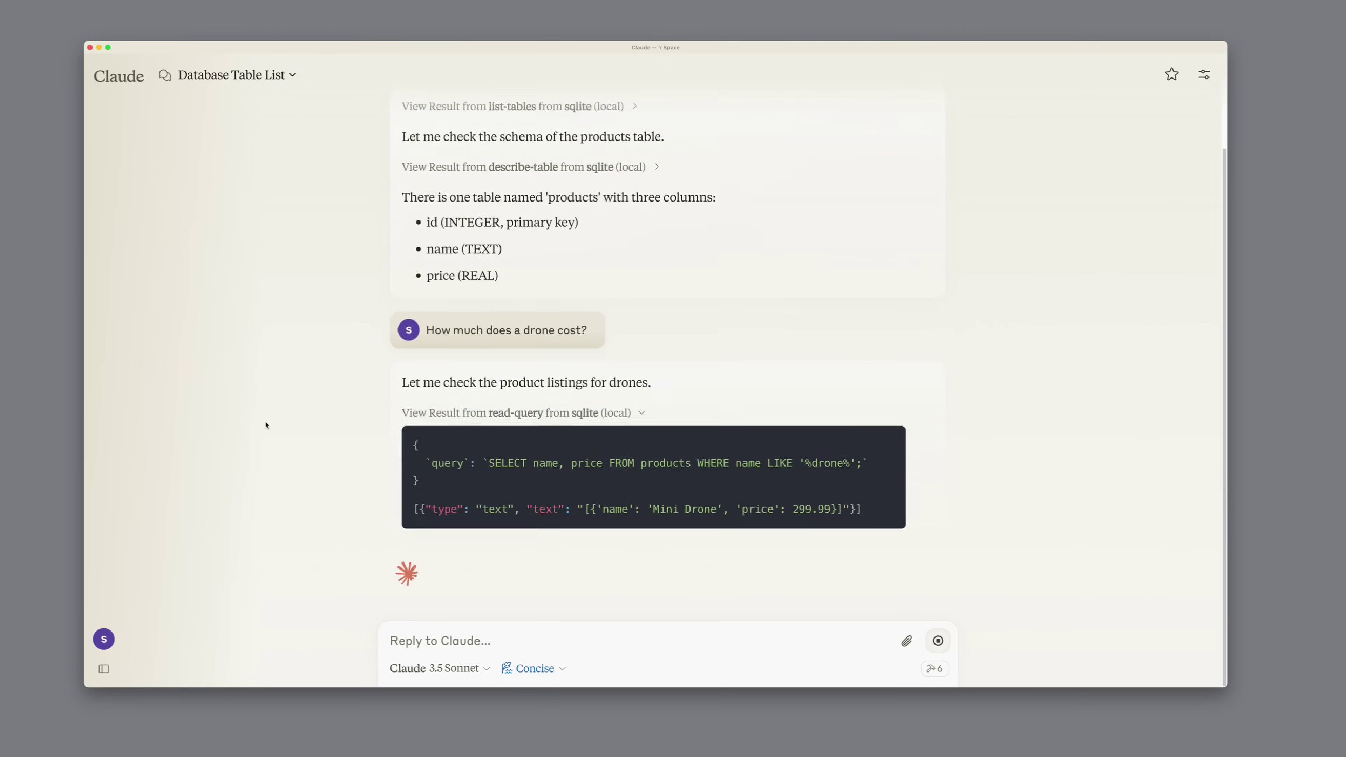
Ask Claude to create a 'Huge Drone' product for 999, then open mcp_summary.txt on the desktop
type("Create a new product. A ")
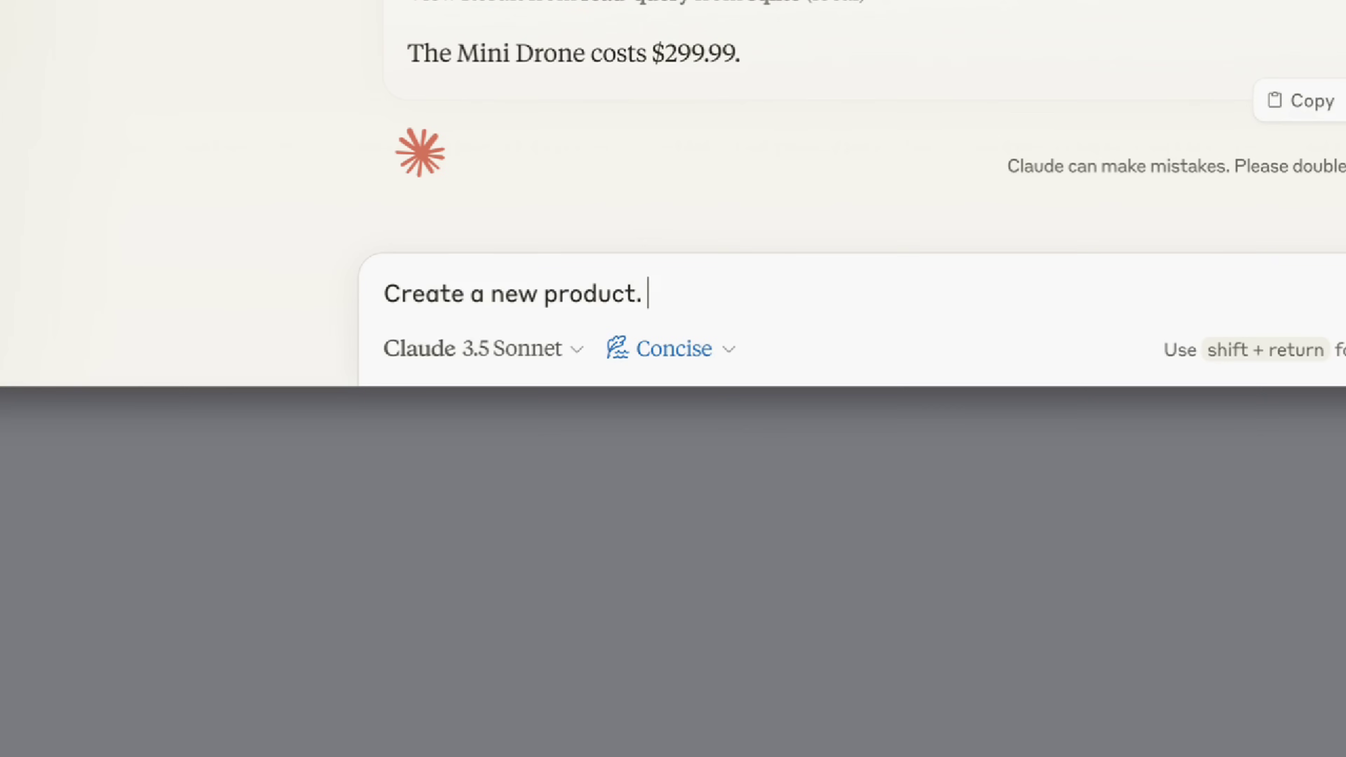
type("'Huge Drone' for 999")
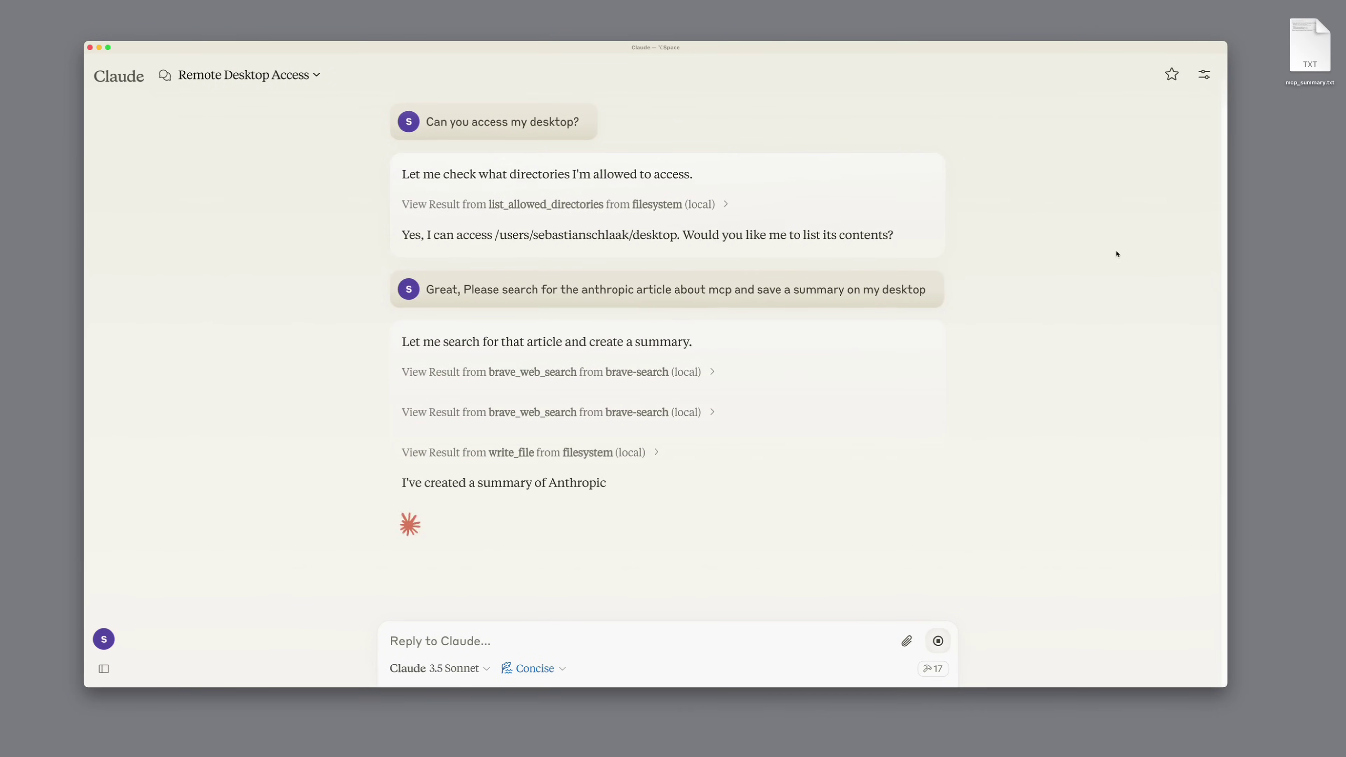
double_click(1310, 45)
Move the summary window aside and scroll down to the MCP General Architecture diagram
left_click_drag(795, 59, 1192, 72)
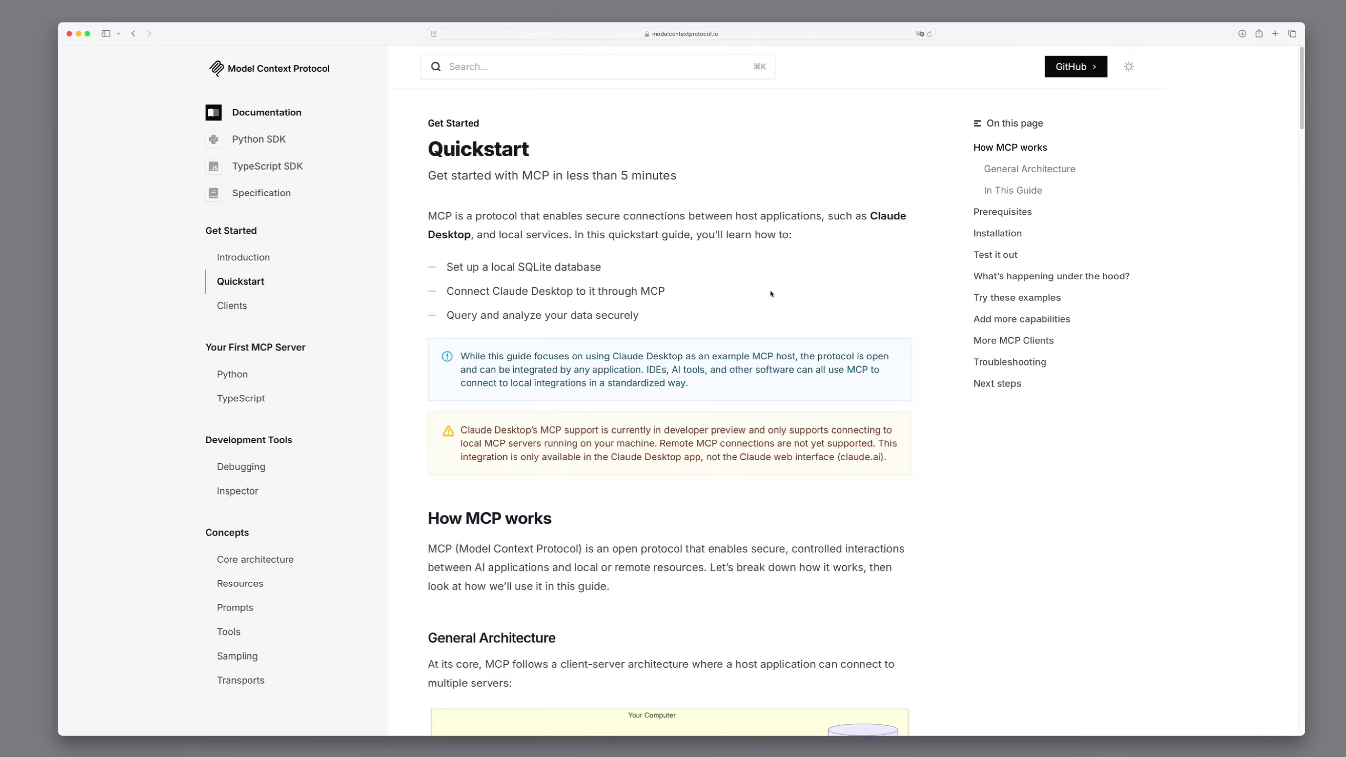
scroll(771, 293, "down", 10)
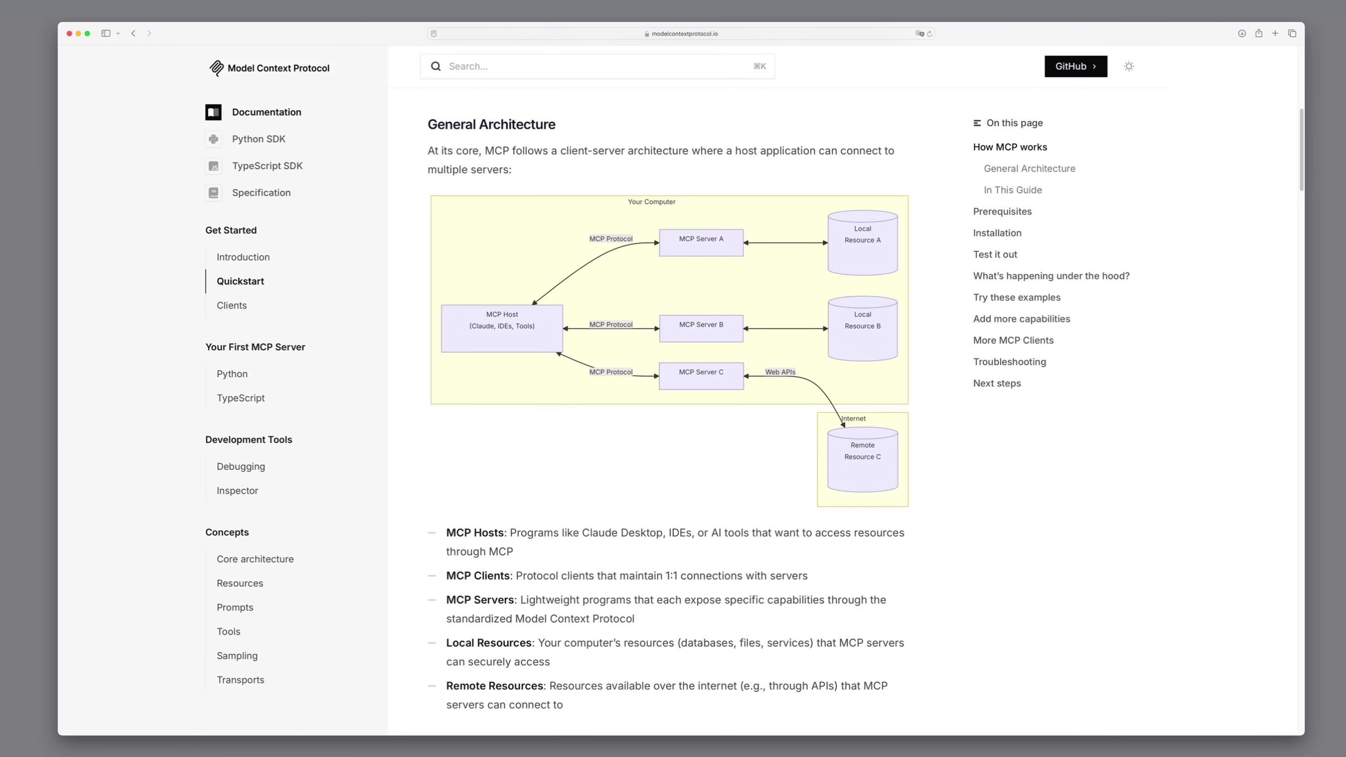
Switch to the terminal workspace and back, then select and clear the Introduction's first sentence
key("ctrl+Right")
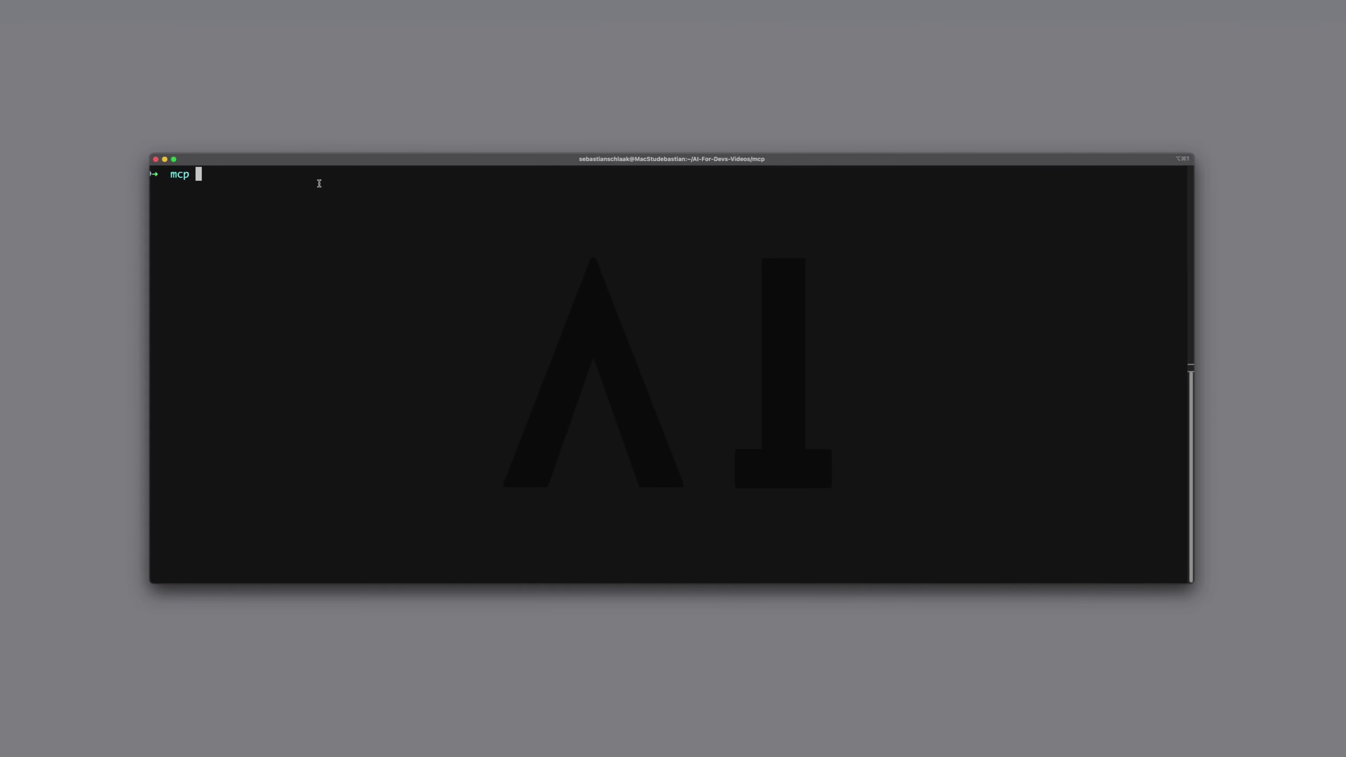
key("ctrl+Right")
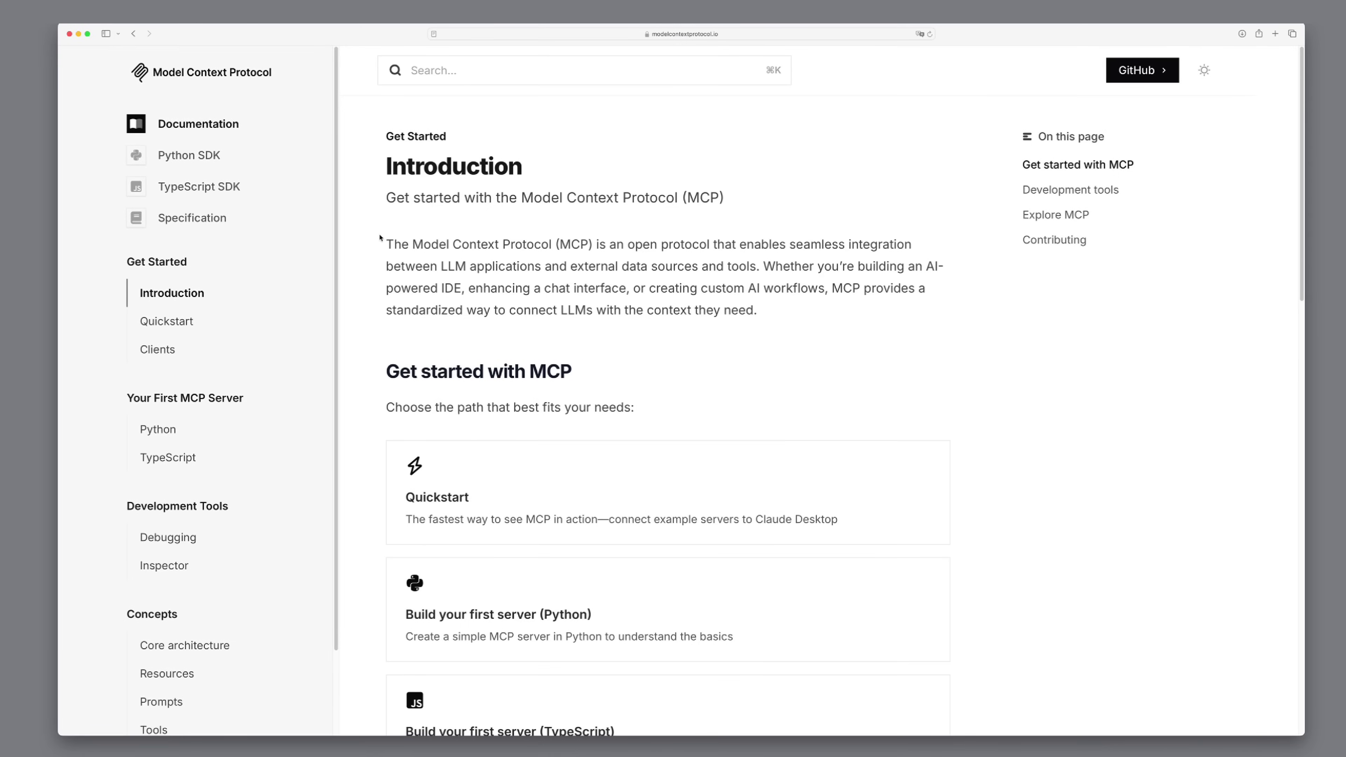
left_click_drag(380, 238, 760, 268)
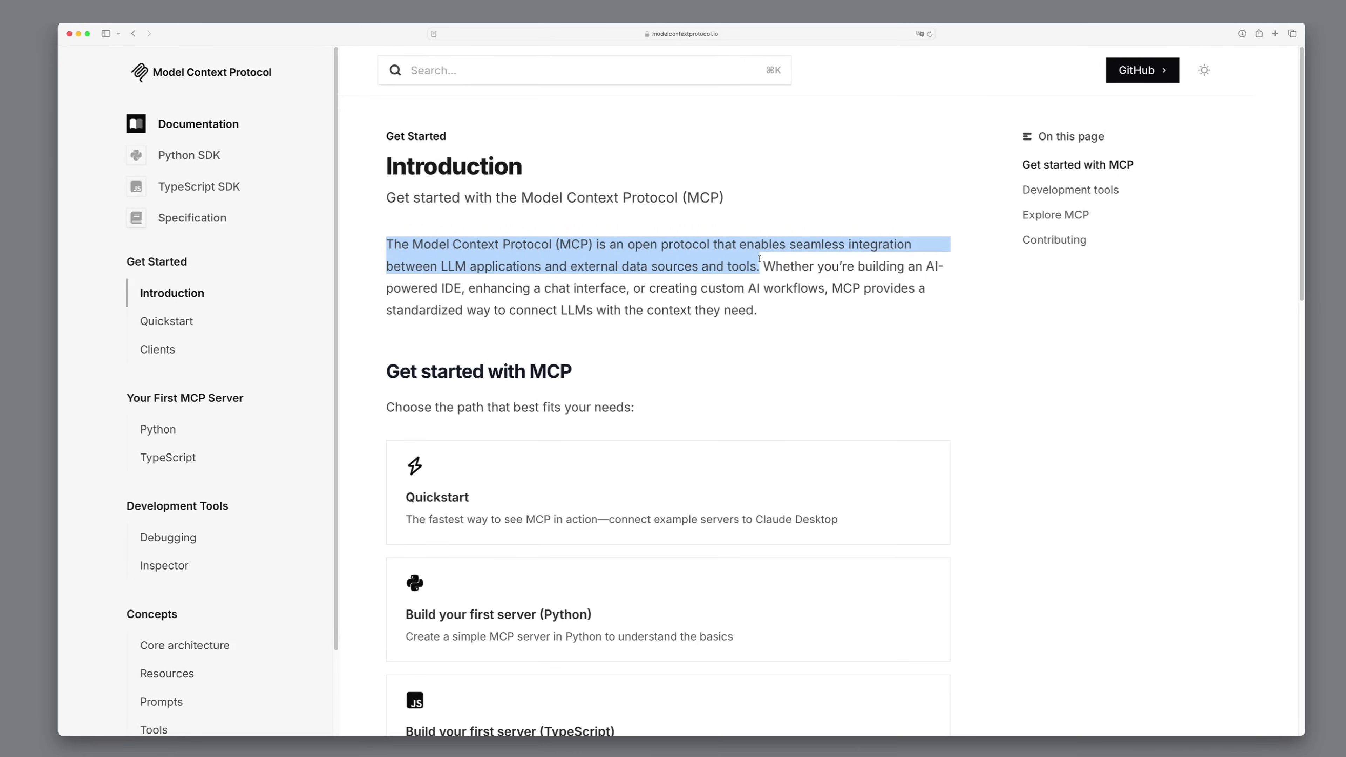
left_click(840, 319)
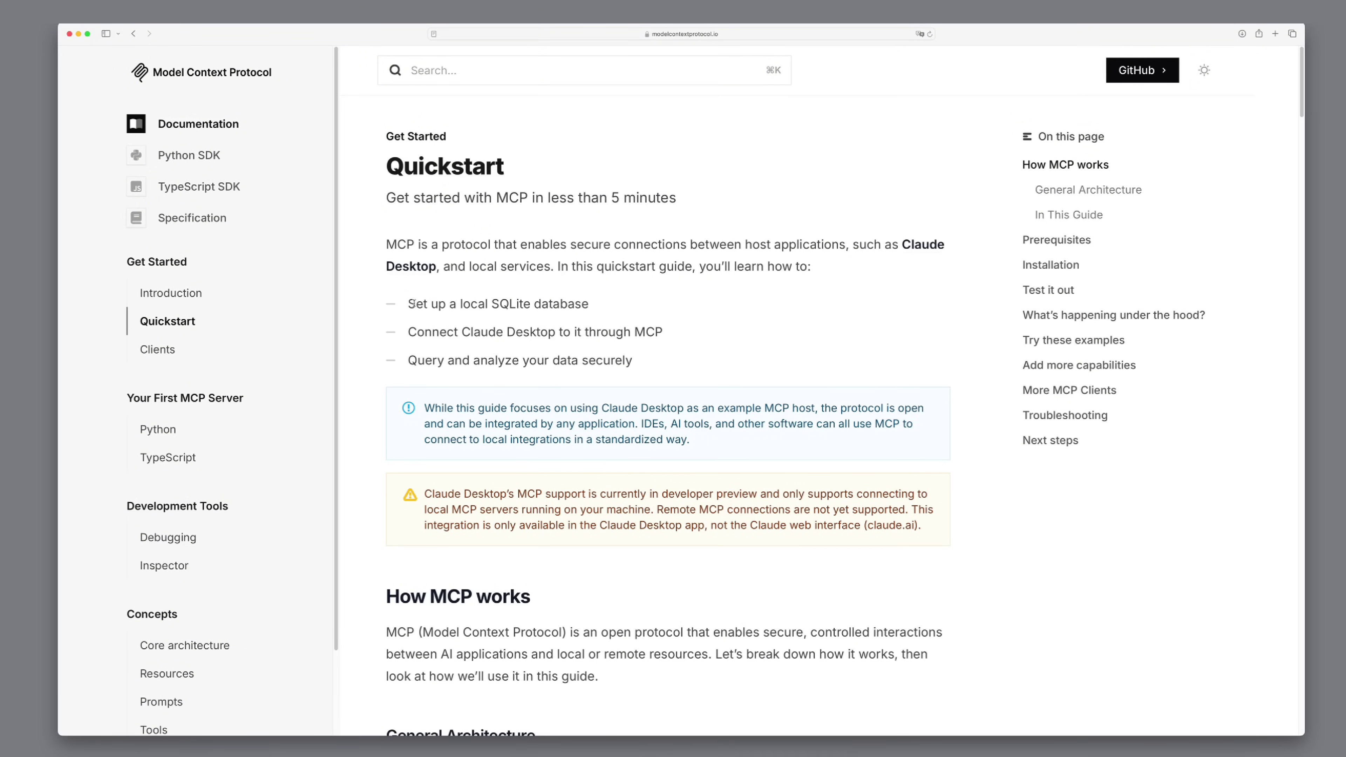
Highlight each of the three Quickstart guide bullets, then scroll down to the Installation script
left_click_drag(412, 304, 588, 303)
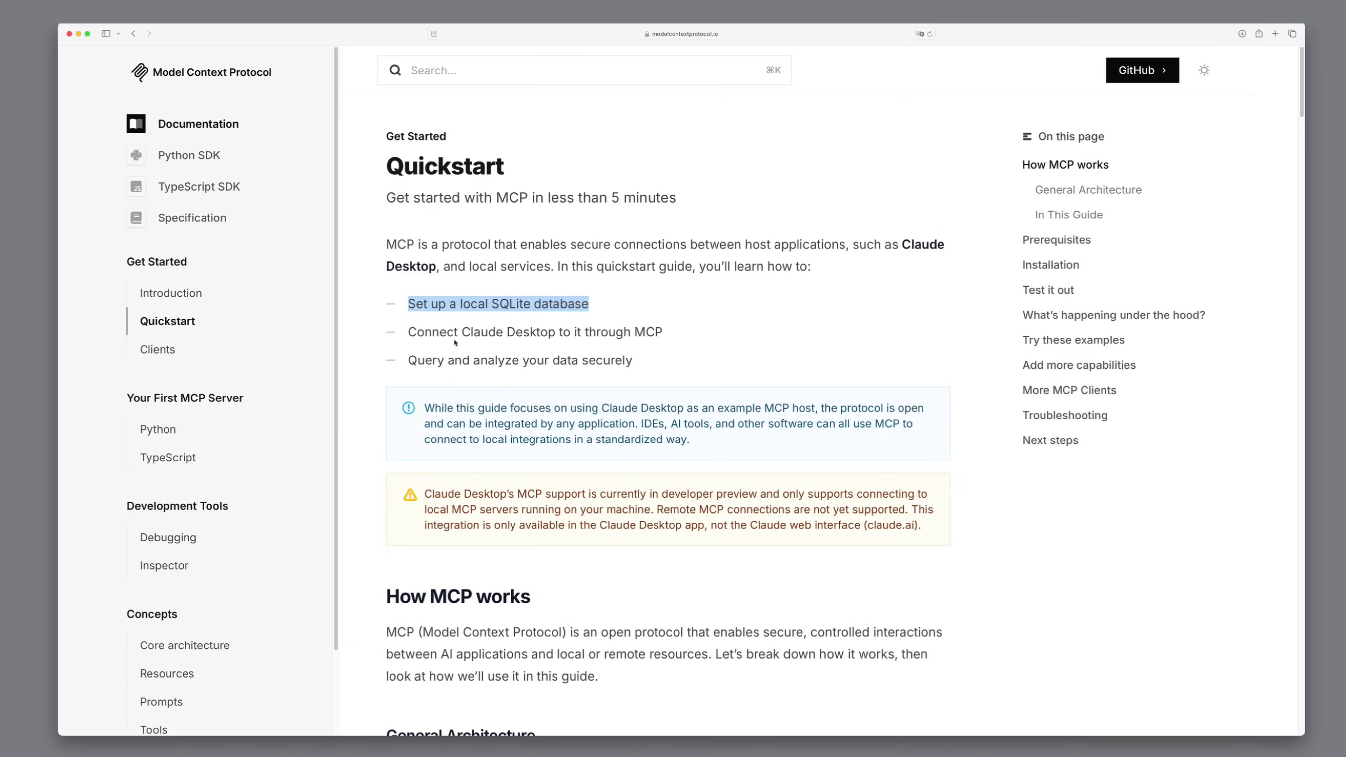
left_click_drag(408, 332, 666, 334)
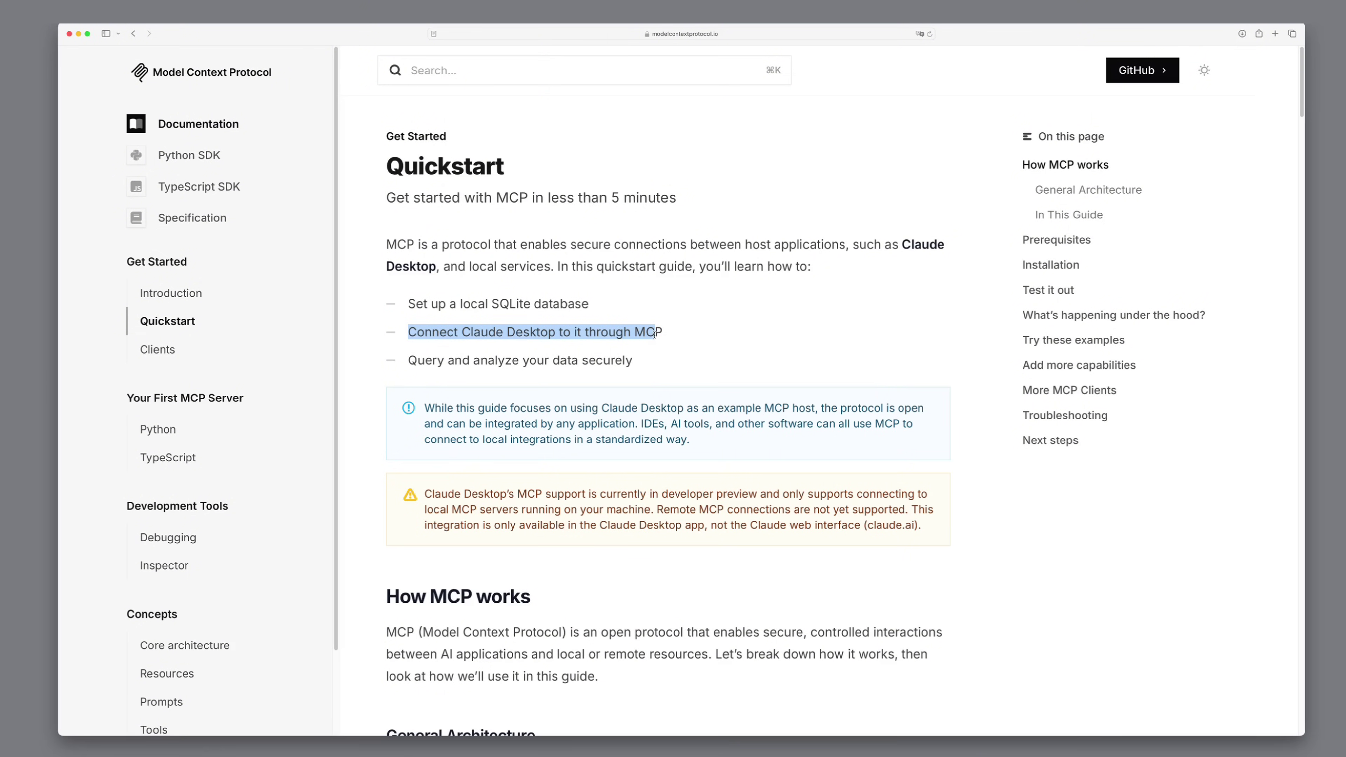
left_click(451, 366)
left_click_drag(407, 366, 631, 362)
left_click(605, 397)
scroll(588, 435, "down", 20)
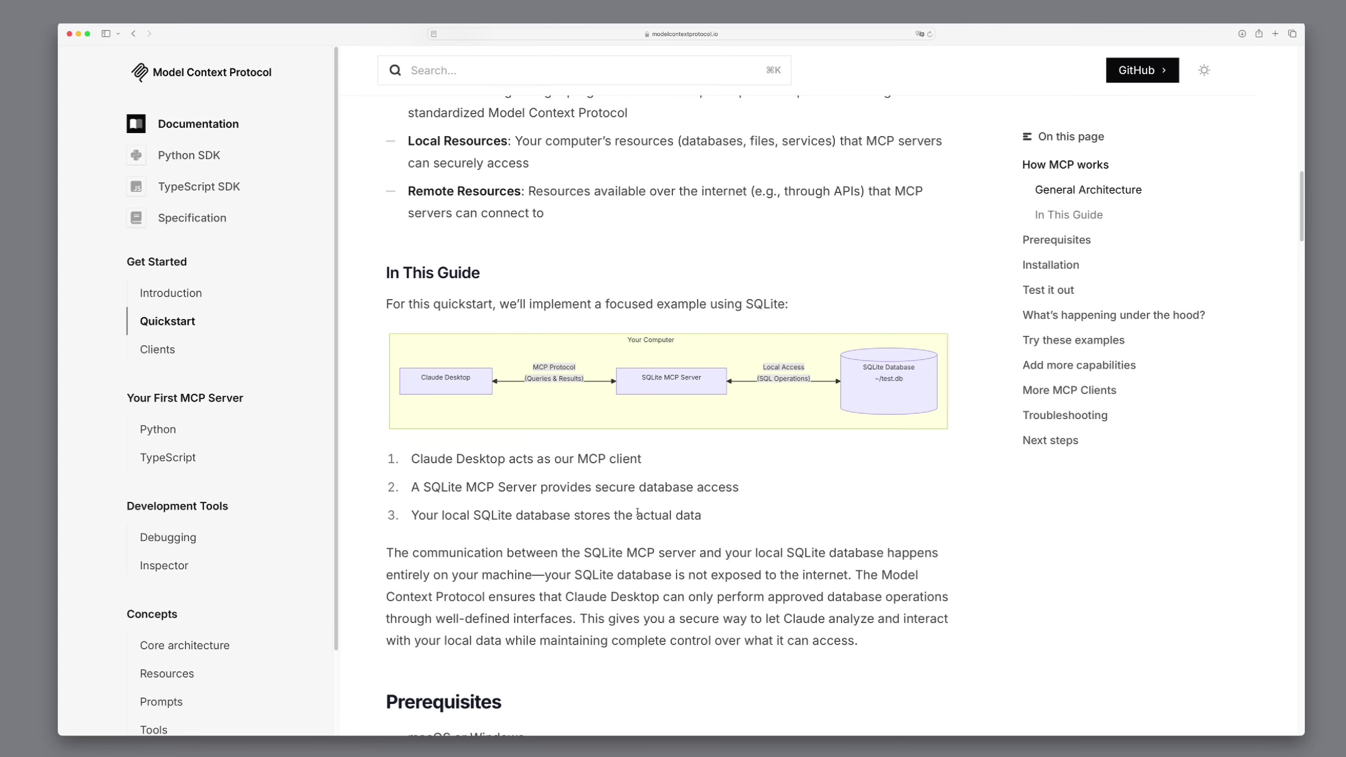
scroll(638, 513, "down", 15)
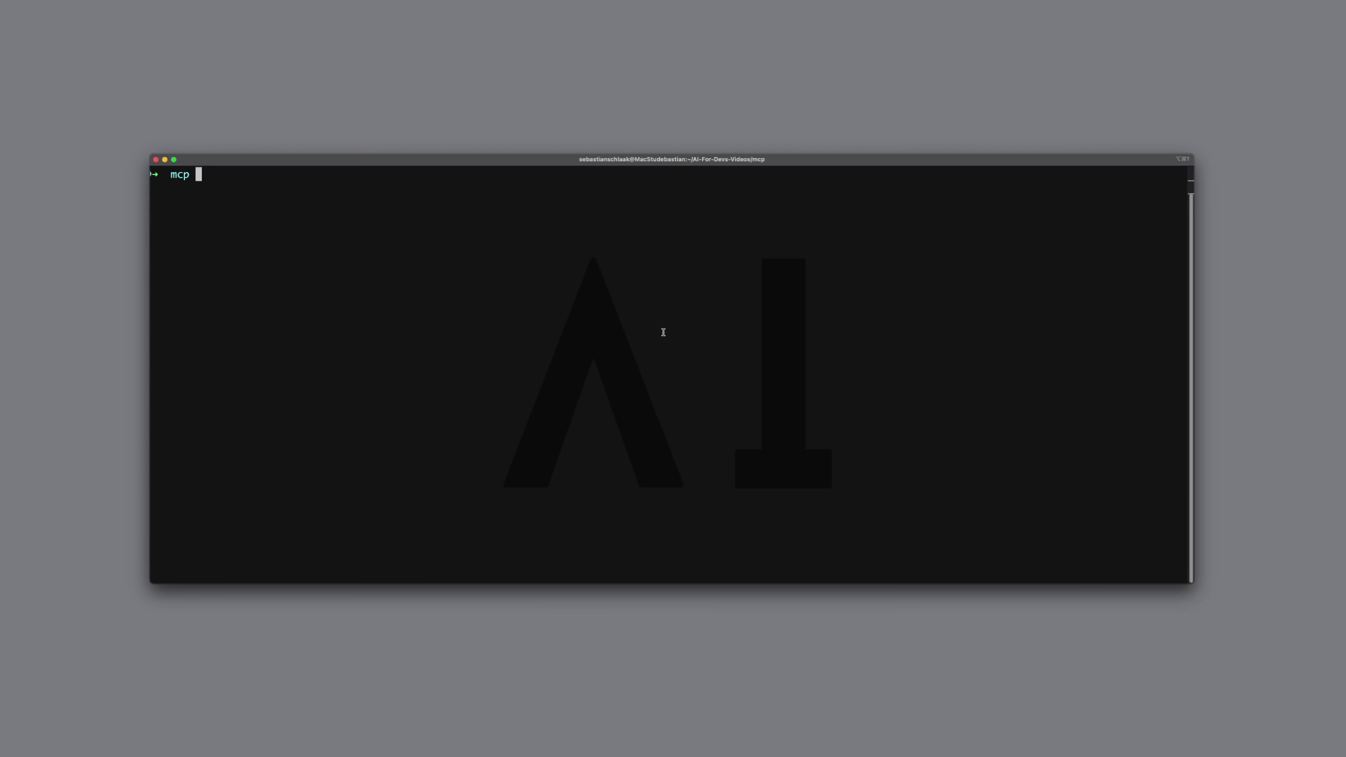
Paste the SQLite setup script, drop ~/ from the test.db path, run it, and clear the screen
right_click(663, 332)
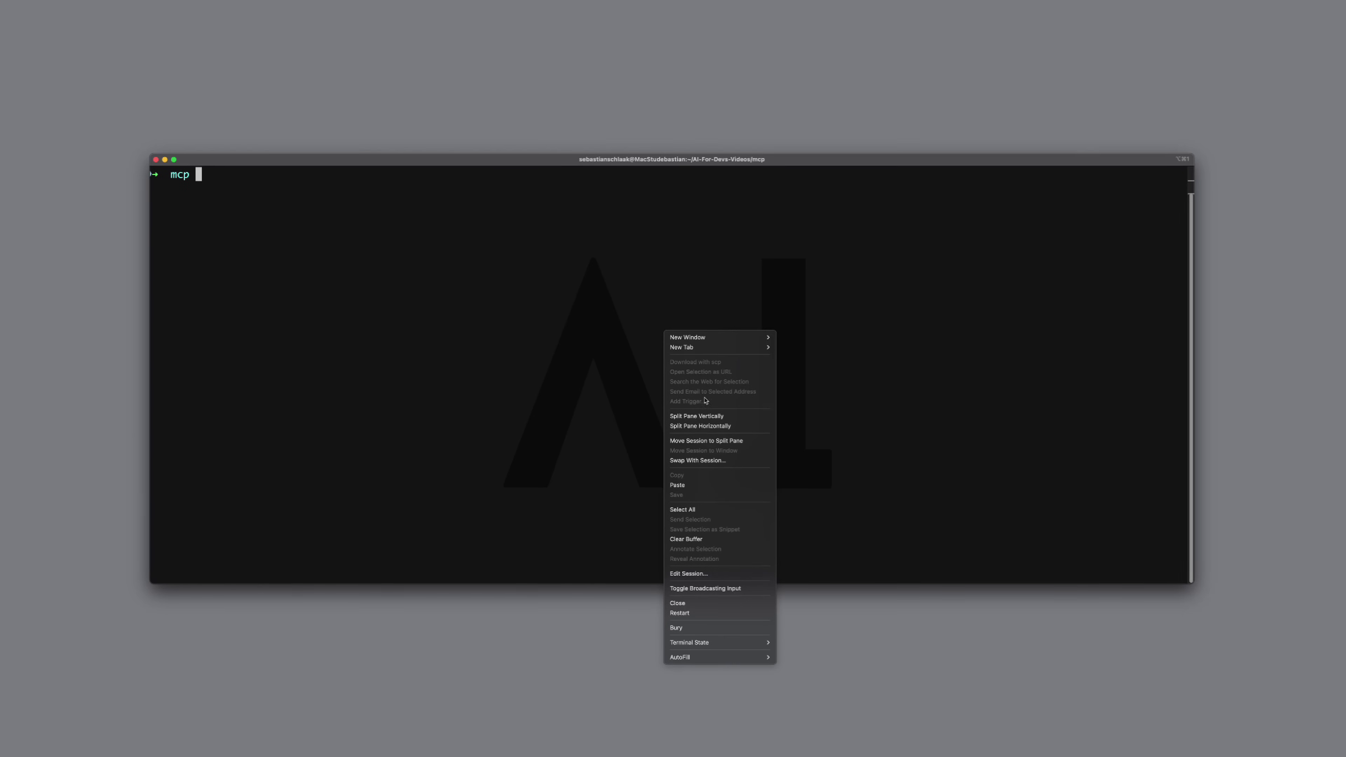
left_click(703, 485)
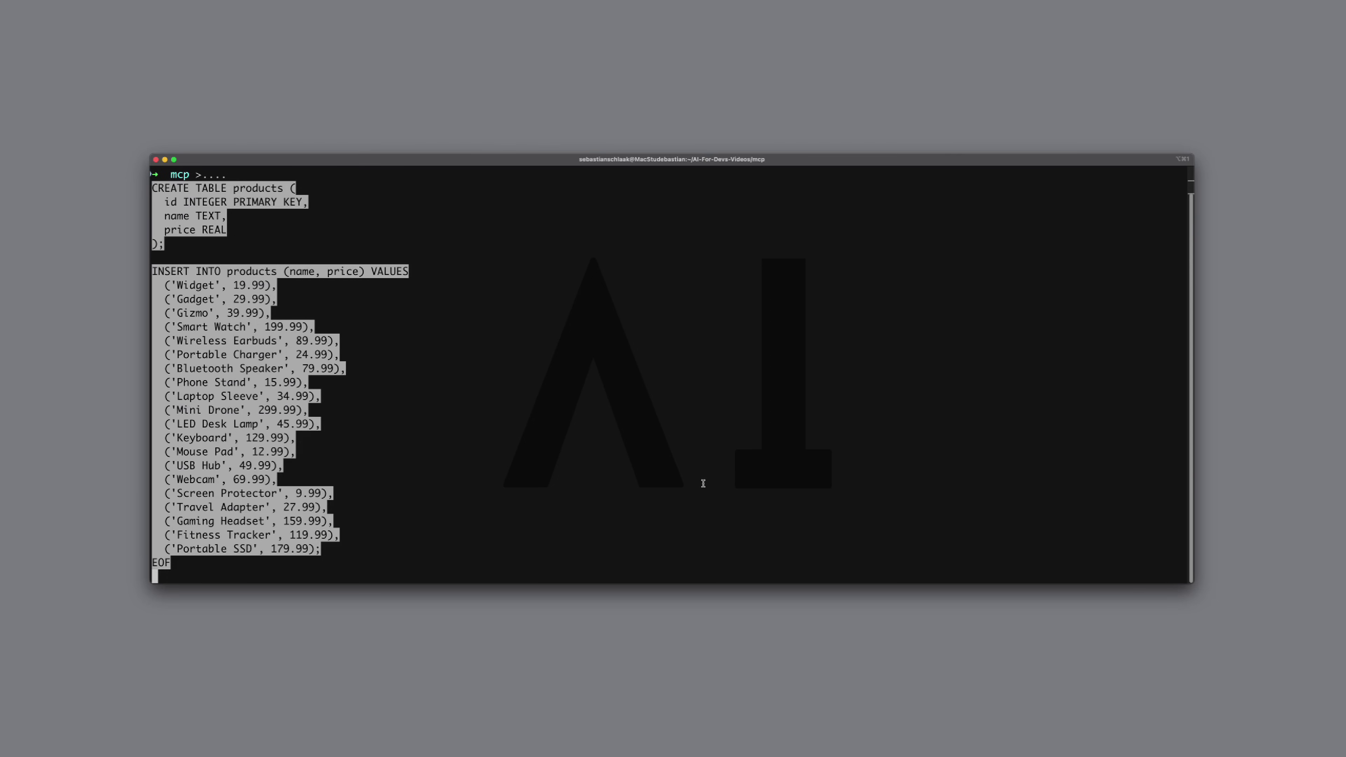
key("Up")
key("Up")
key("Up")
key("Up")
key("Up")
key("Up")
key("Up")
key("Up")
key("Up")
key("Up")
key("Up")
key("Up")
key("Up")
key("Up")
key("Up")
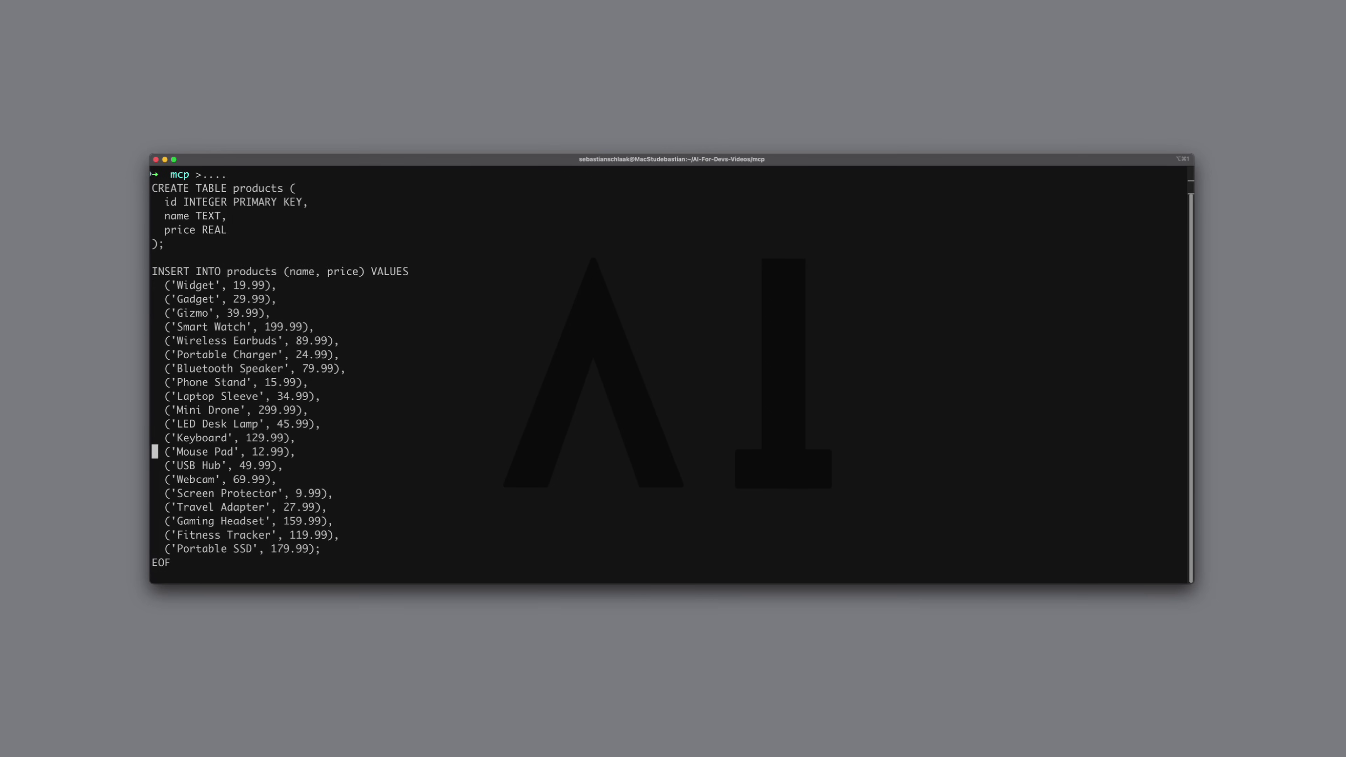
key("Up")
key("Up")
key("Up")
key("Up")
key("Up")
key("Up")
key("Up")
key("Up")
key("Up")
key("Up")
key("Up")
key("Up")
key("Up")
key("Up")
key("Right")
key("Right")
key("Right")
key("Right")
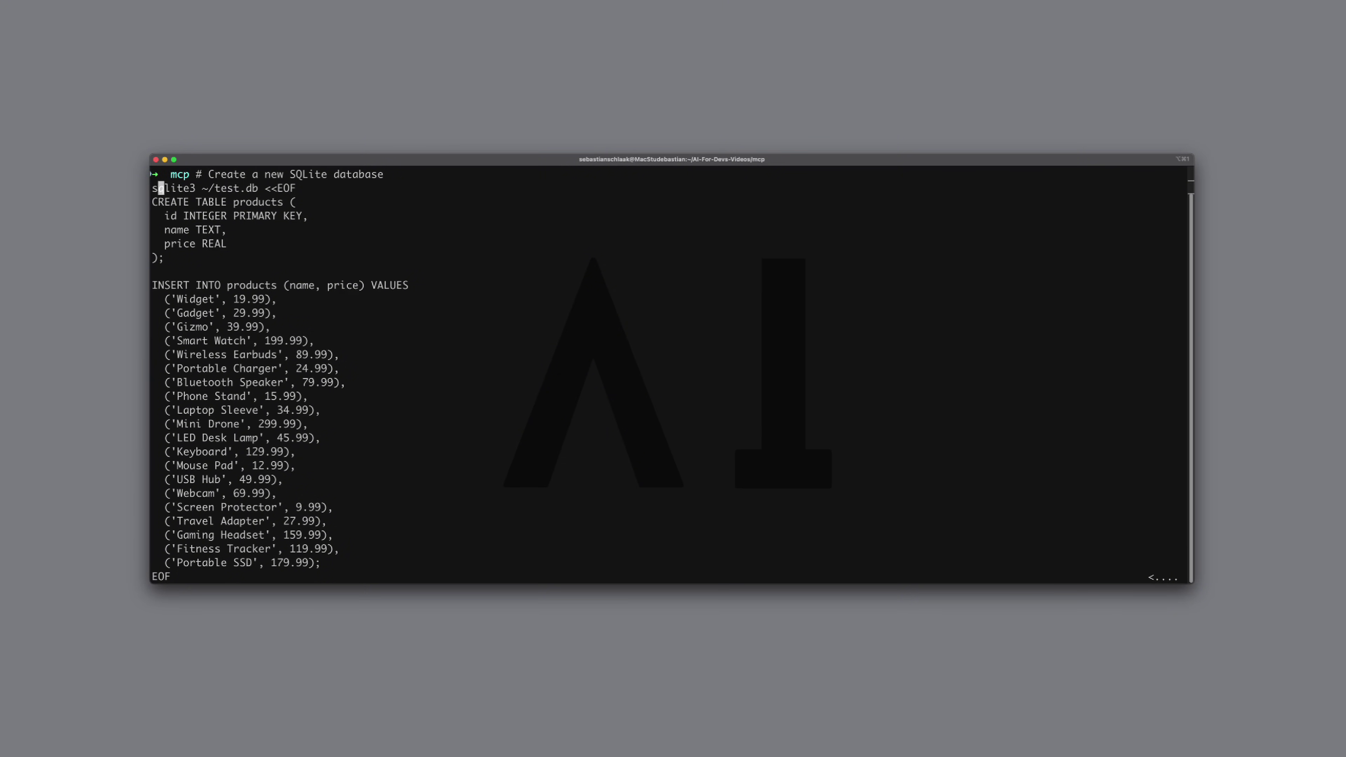
key("Right")
key("Right")
key("Right")
key("Right")
key("Right")
key("Right")
key("BackSpace")
key("BackSpace")
key("Return")
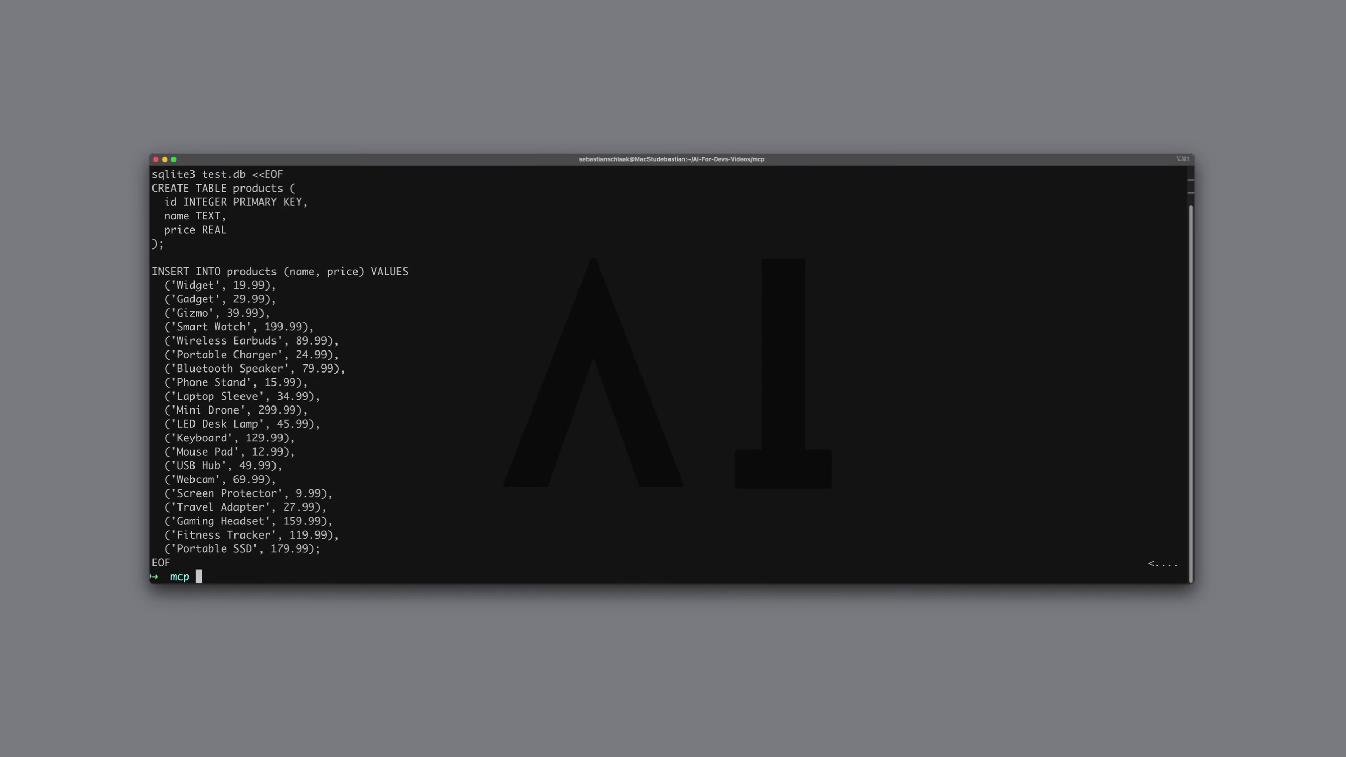
type("clear")
key("Return")
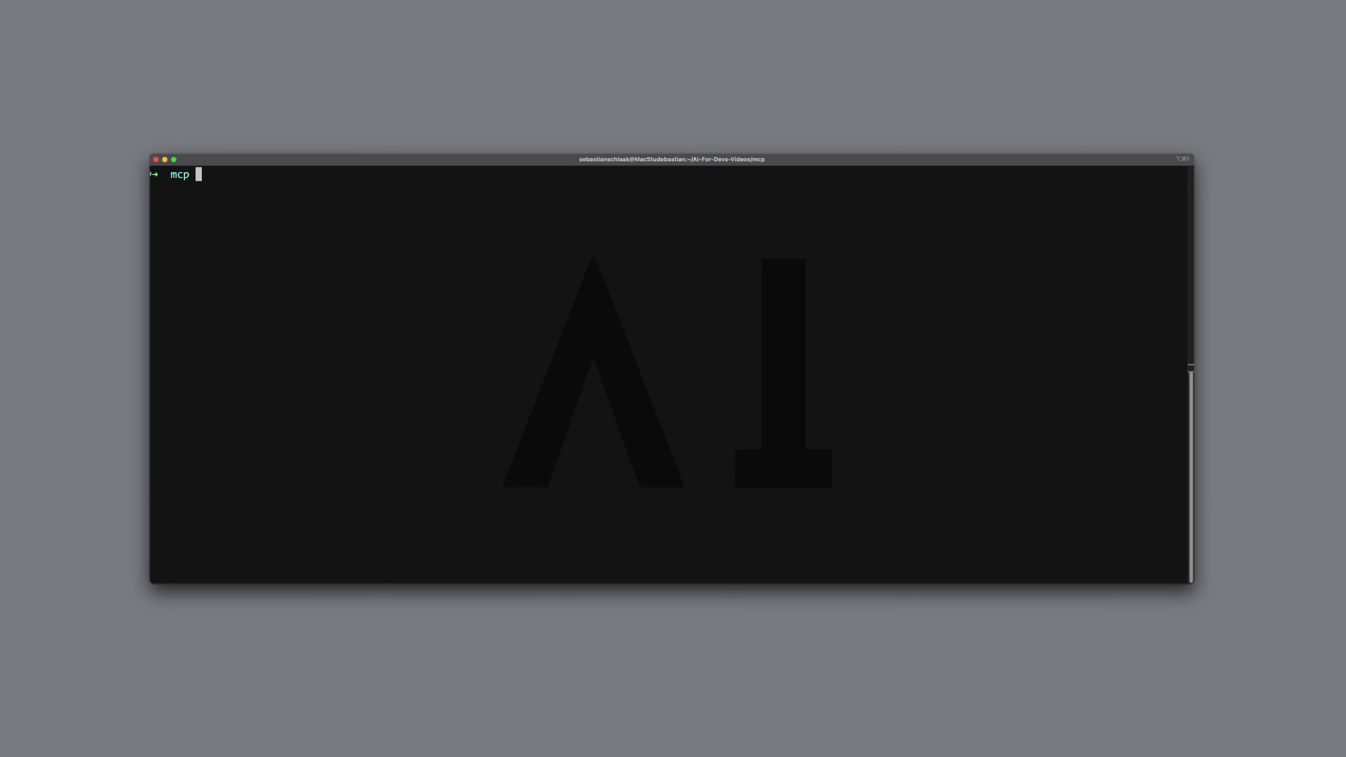
List the folder contents, open test.db in sqlite3, and list its tables
type("ls")
key("Return")
type("sqlite3 test.db")
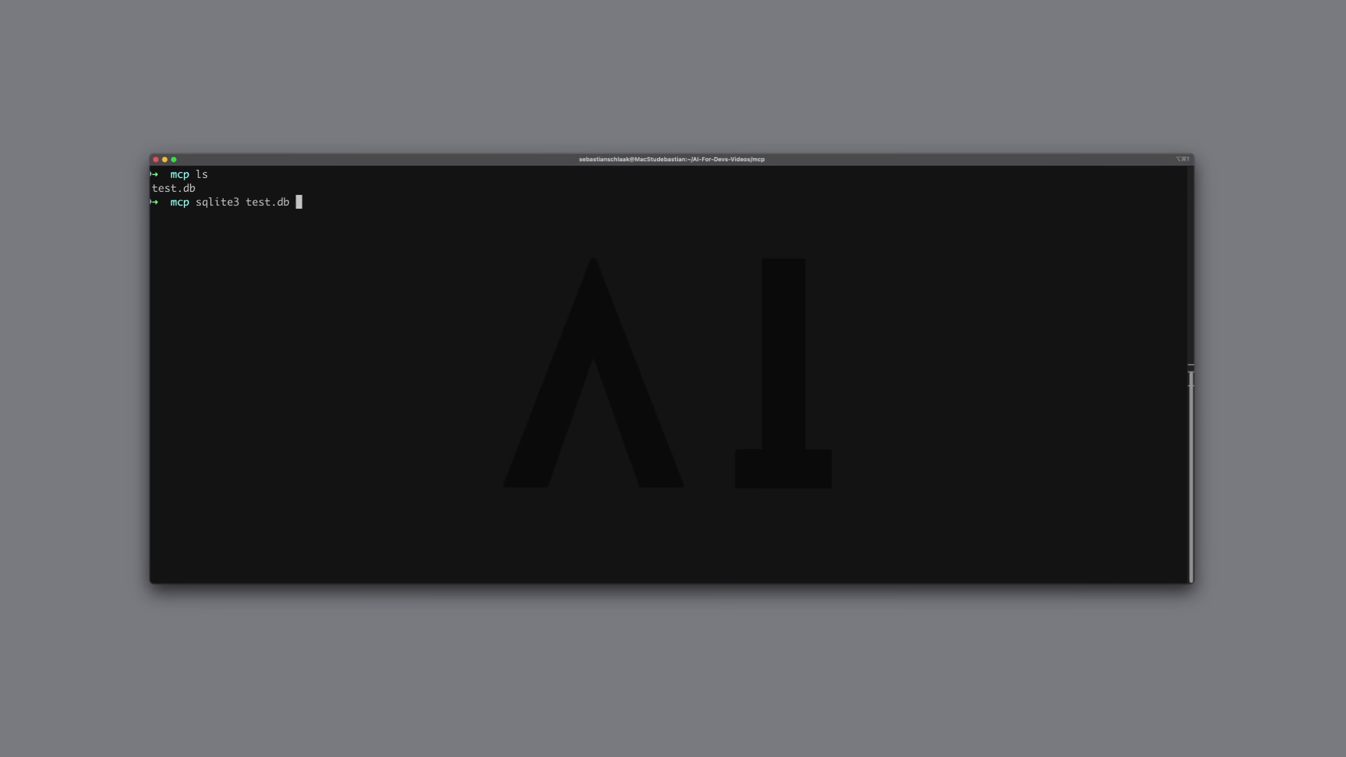
key("Return")
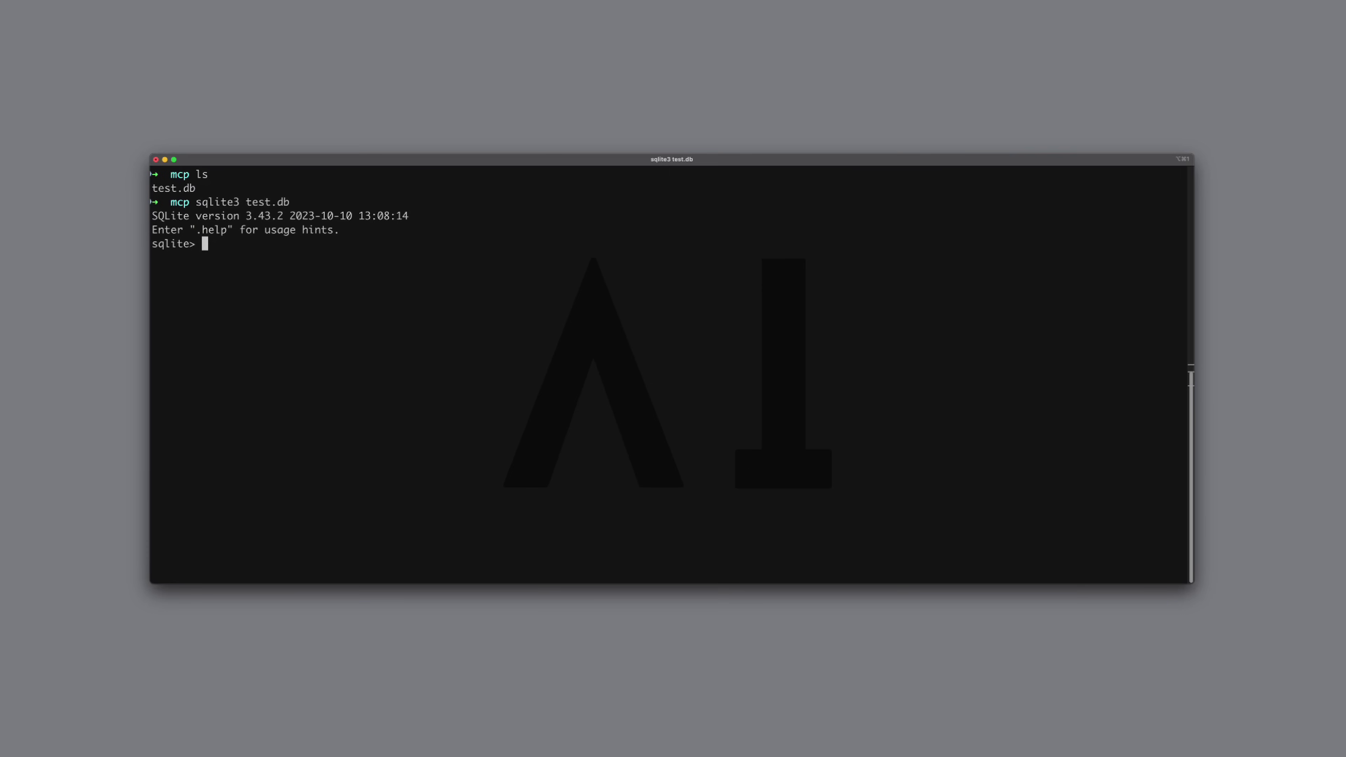
type(".tables")
key("Return")
Run select * from products; to list all 20 rows and highlight the Mini Drone row
type("select * fro")
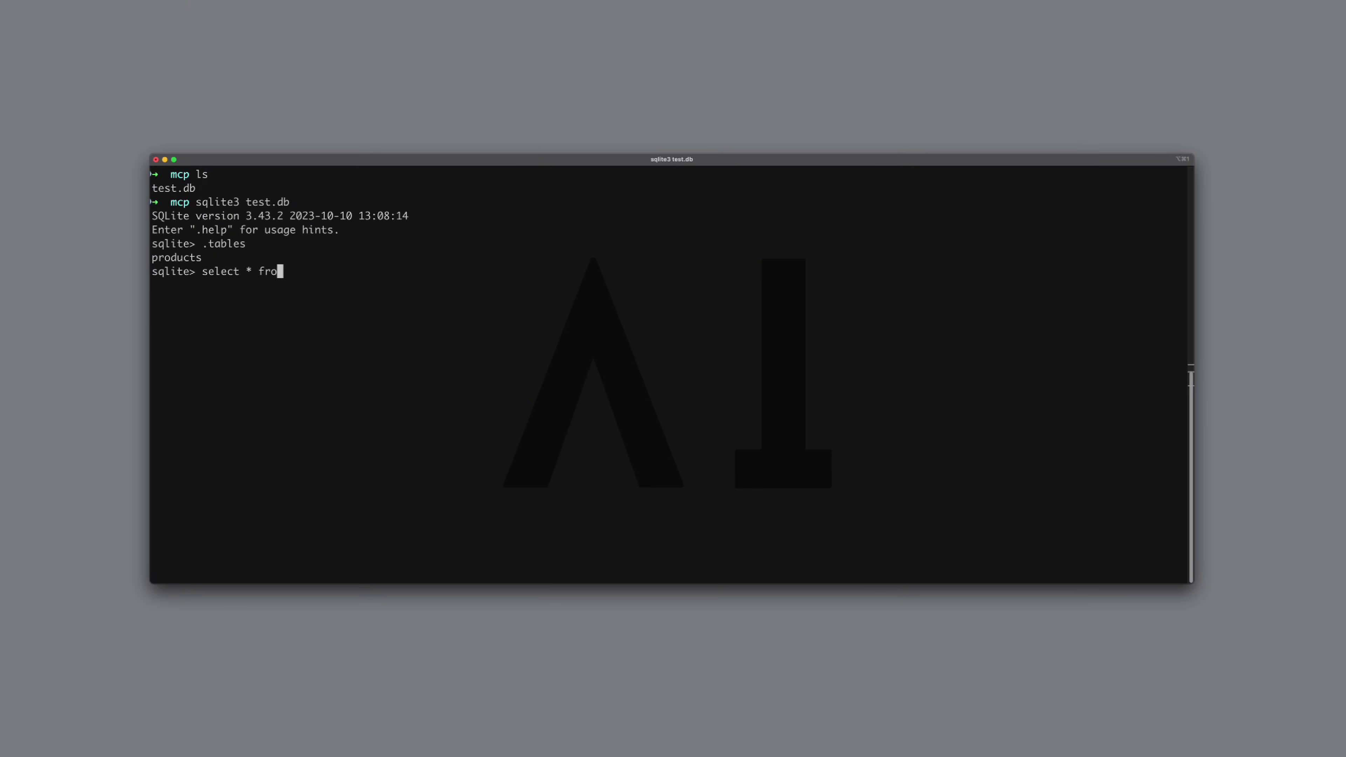
type("m products")
key("Return")
type(";")
key("Return")
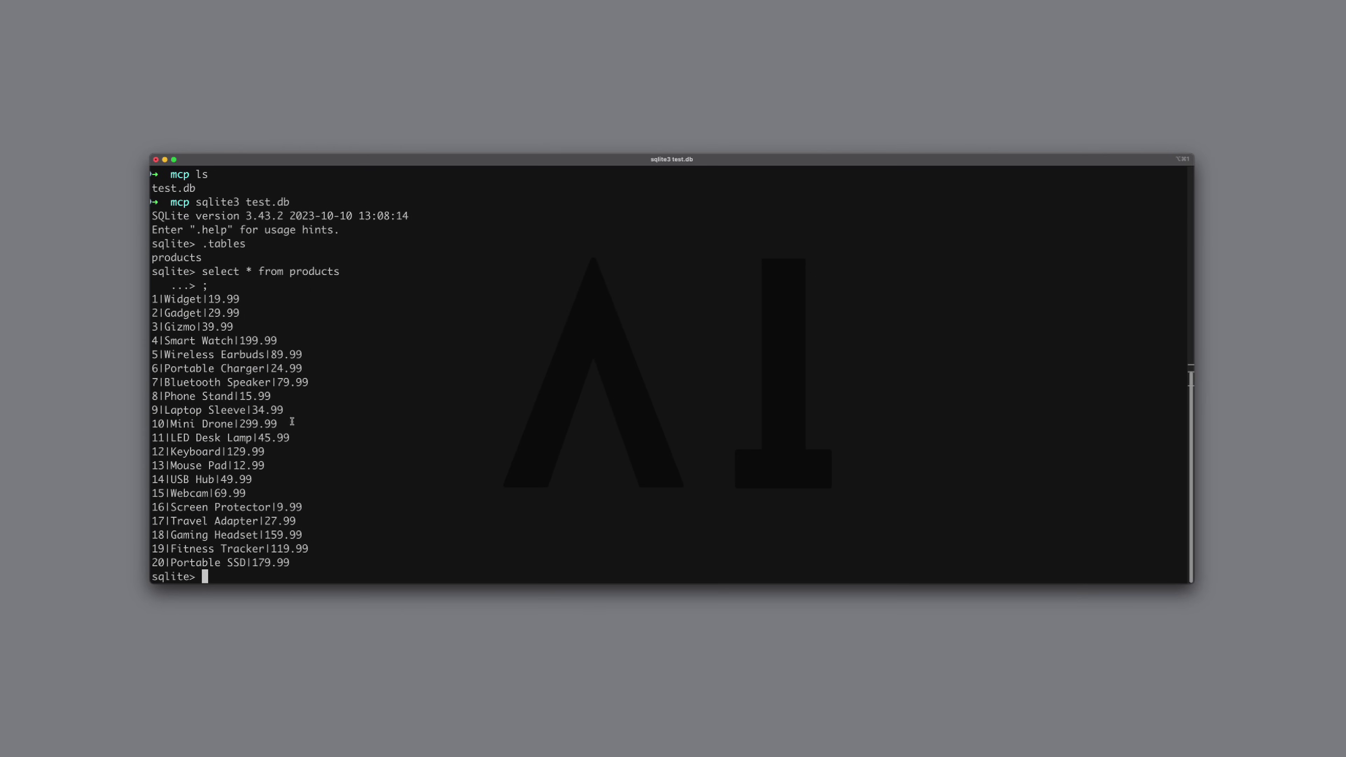
left_click_drag(292, 422, 127, 421)
Copy the docs' command for opening claude_desktop_config.json and paste it into the terminal
left_click(397, 439)
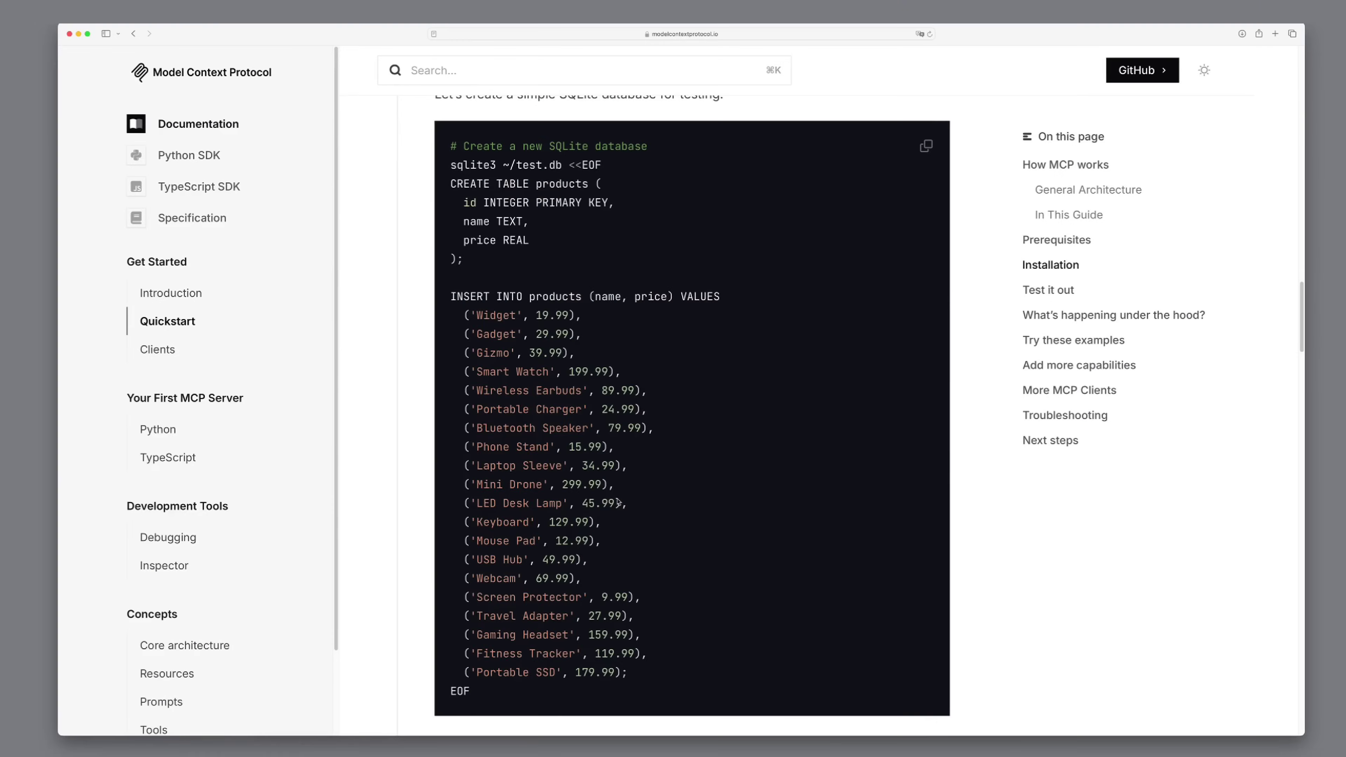
scroll(617, 502, "down", 9)
scroll(795, 467, "down", 1)
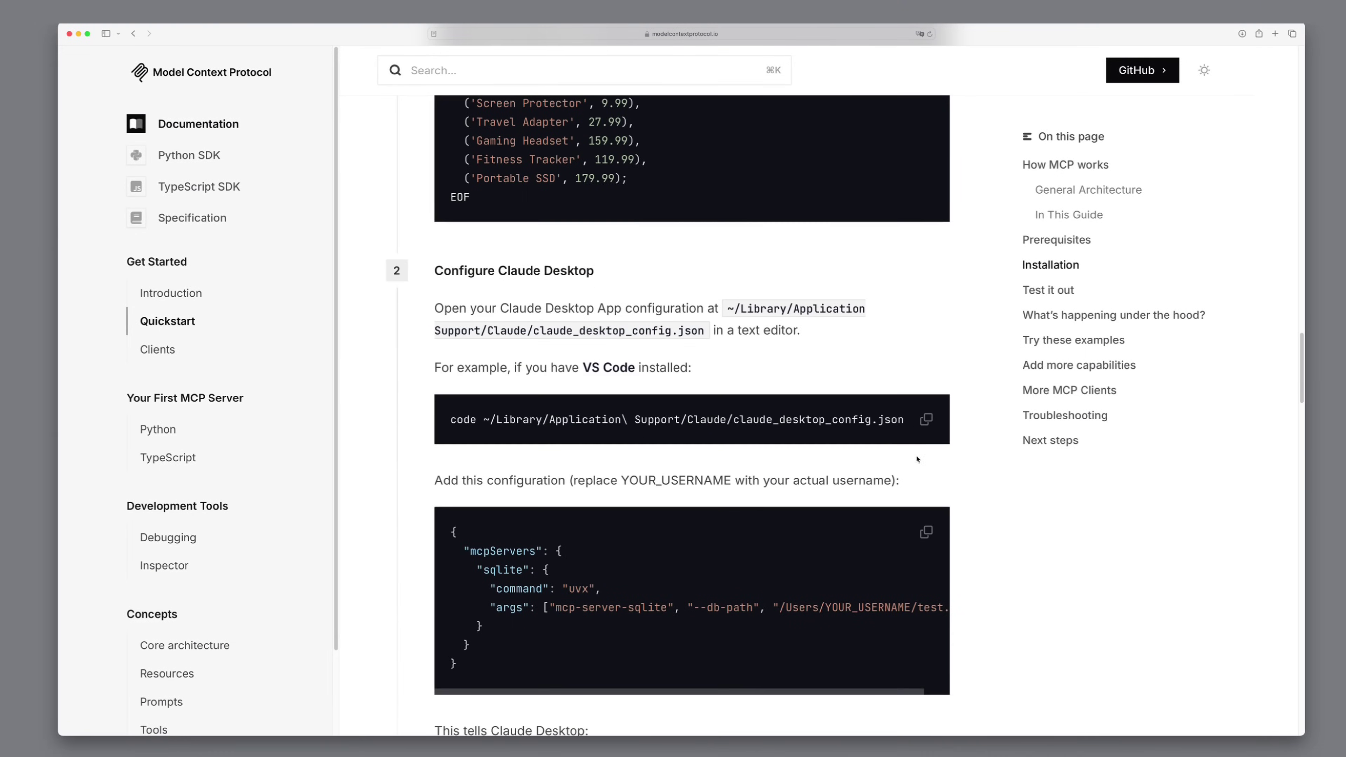
left_click(925, 419)
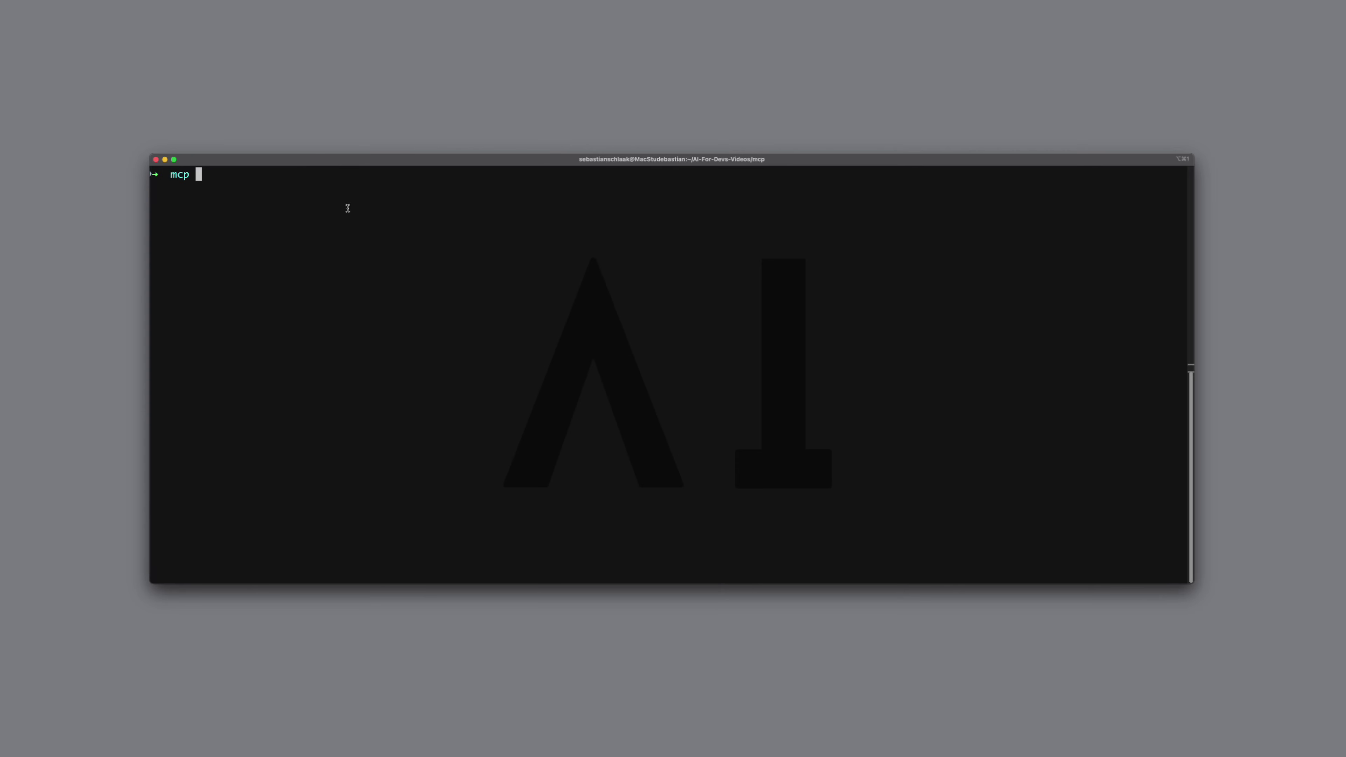
right_click(347, 207)
left_click(450, 362)
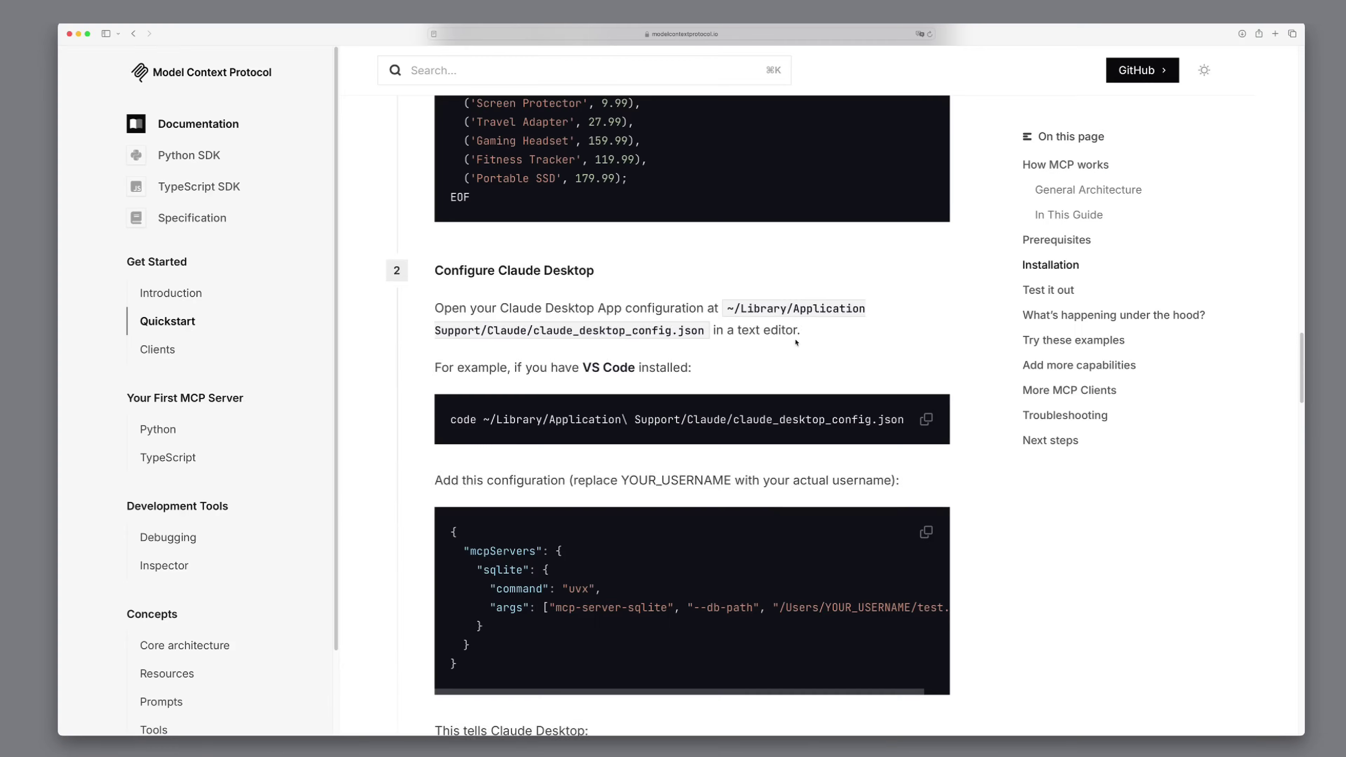
Copy the sqlite mcpServers JSON from the docs, paste it into the config file, and save with :w
scroll(780, 515, "down", 1)
scroll(781, 515, "down", 3)
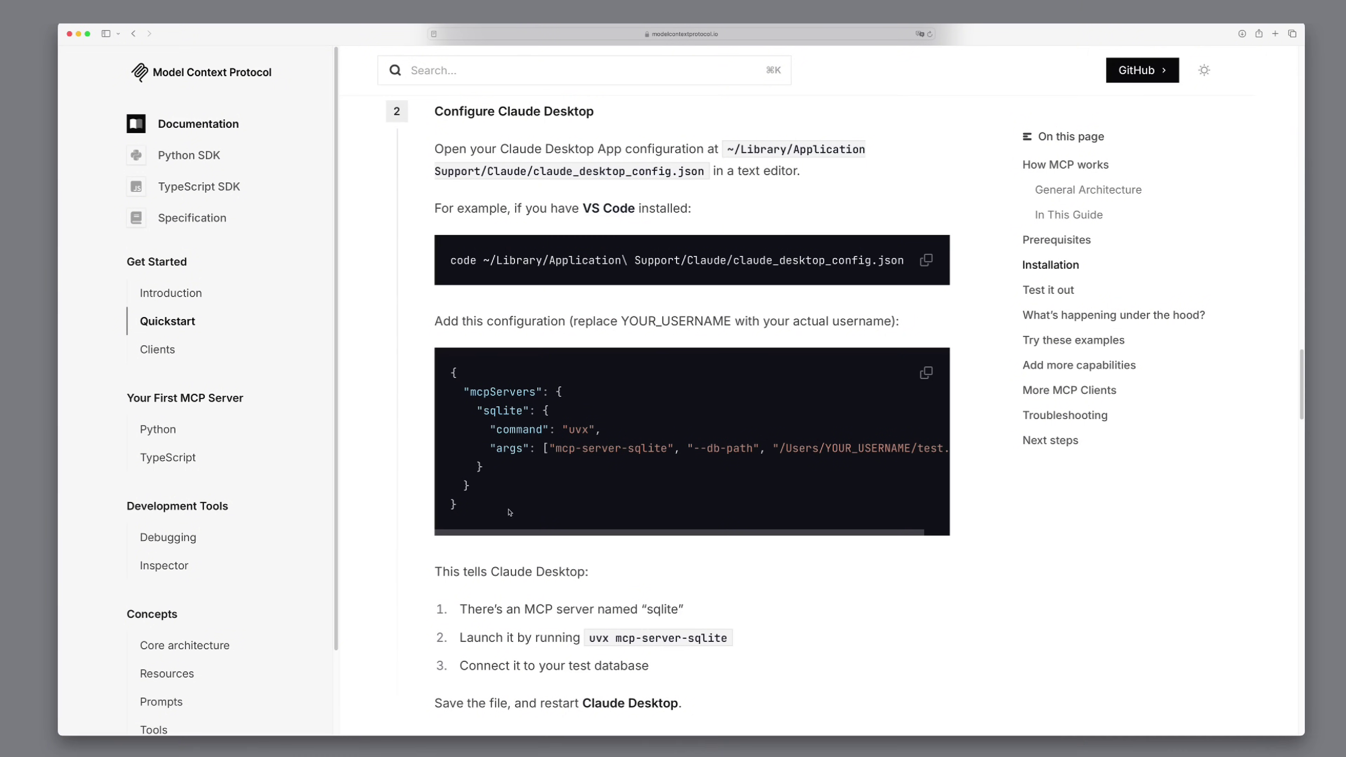
left_click_drag(509, 512, 447, 372)
right_click(505, 393)
left_click(516, 430)
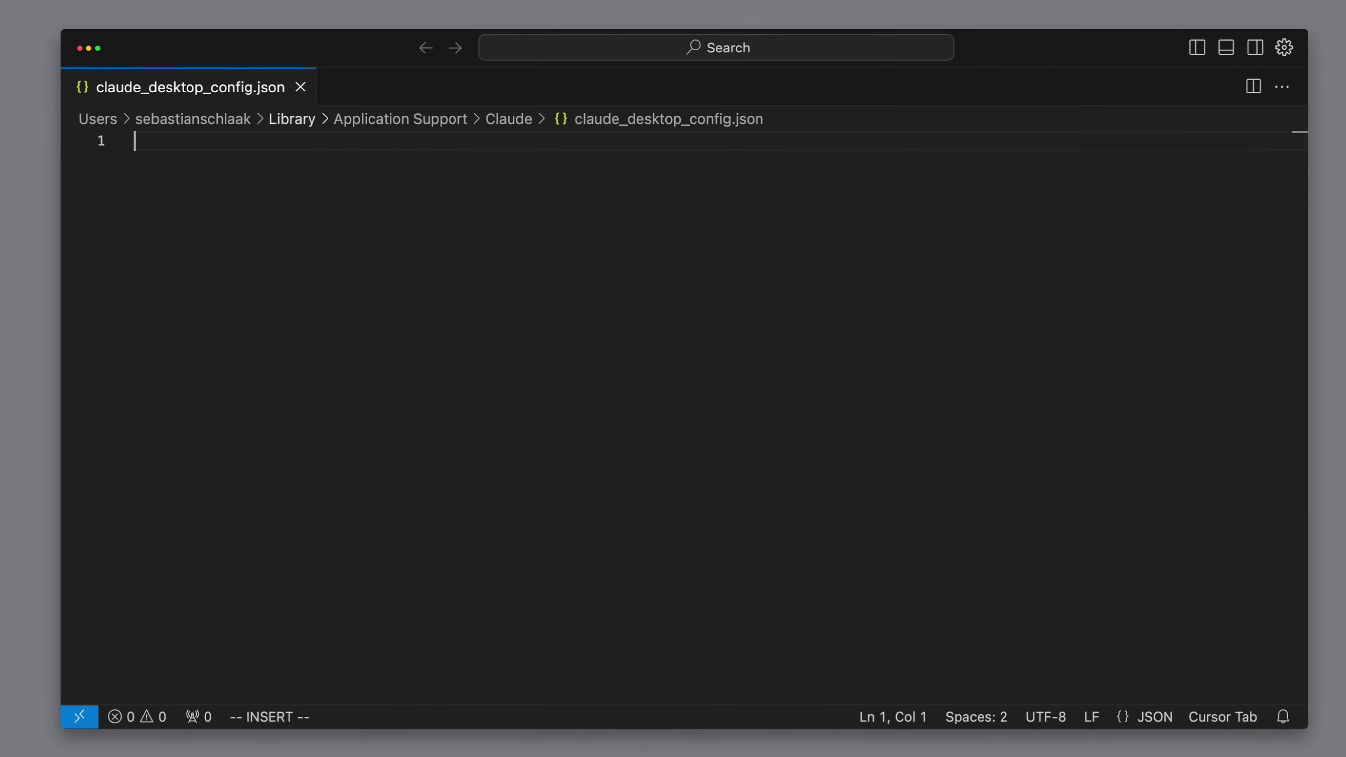
key("super+v")
key("Escape")
type(":w")
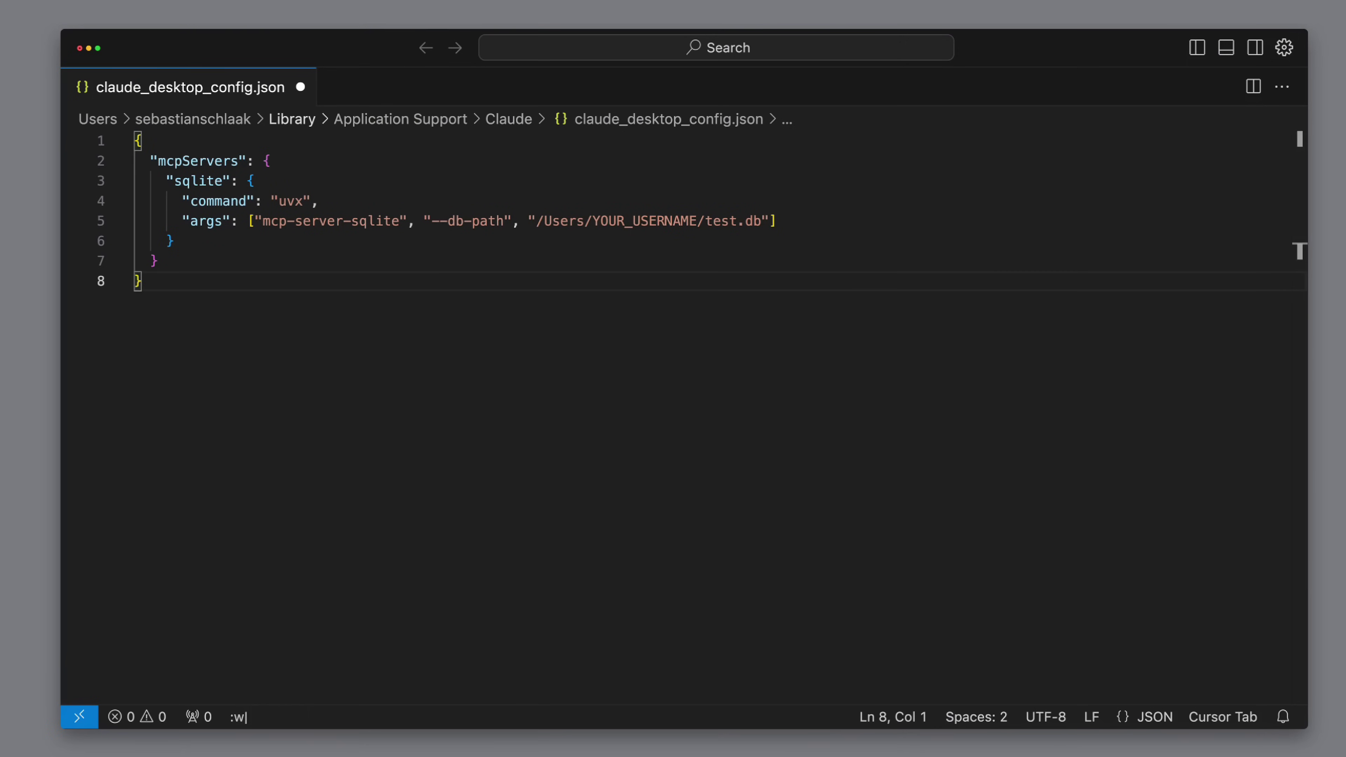
key("Return")
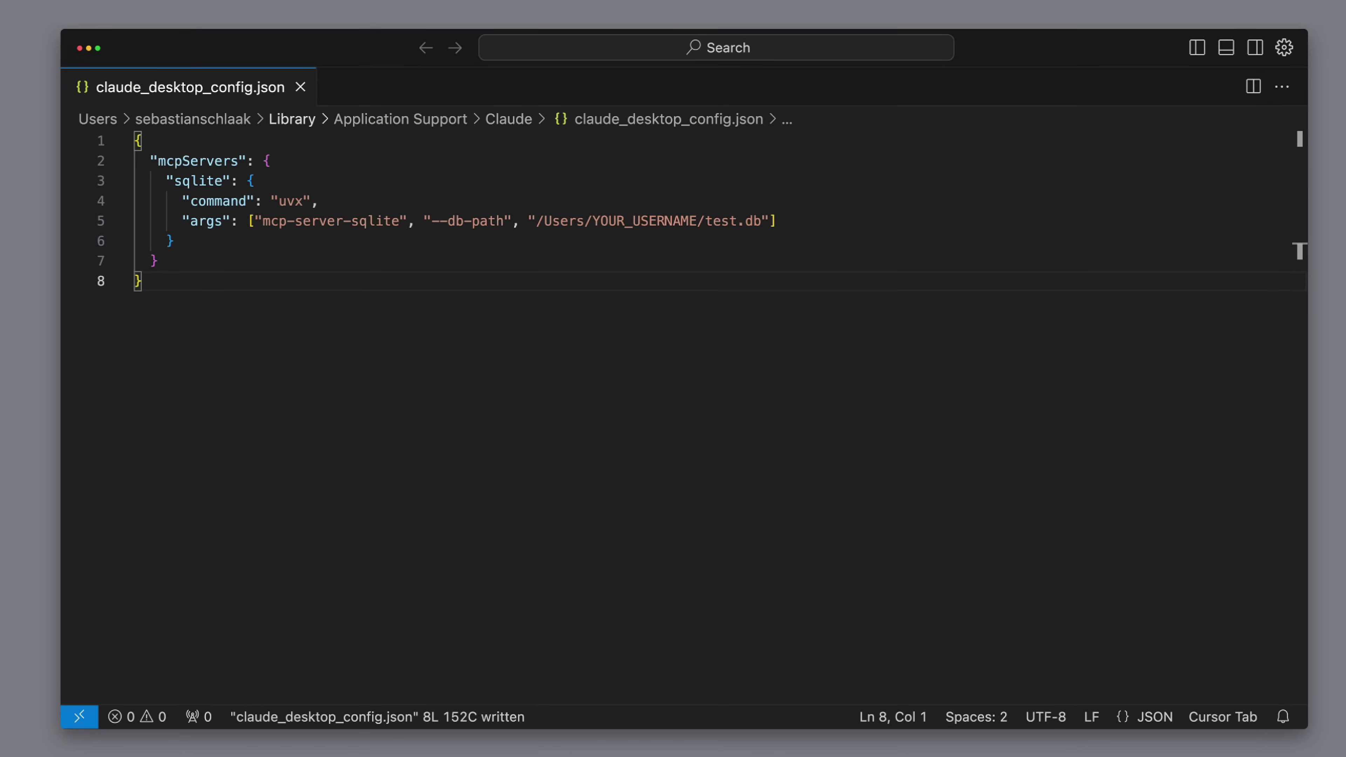
Print the current folder with pwd in the built-in terminal and copy that path
key("k")
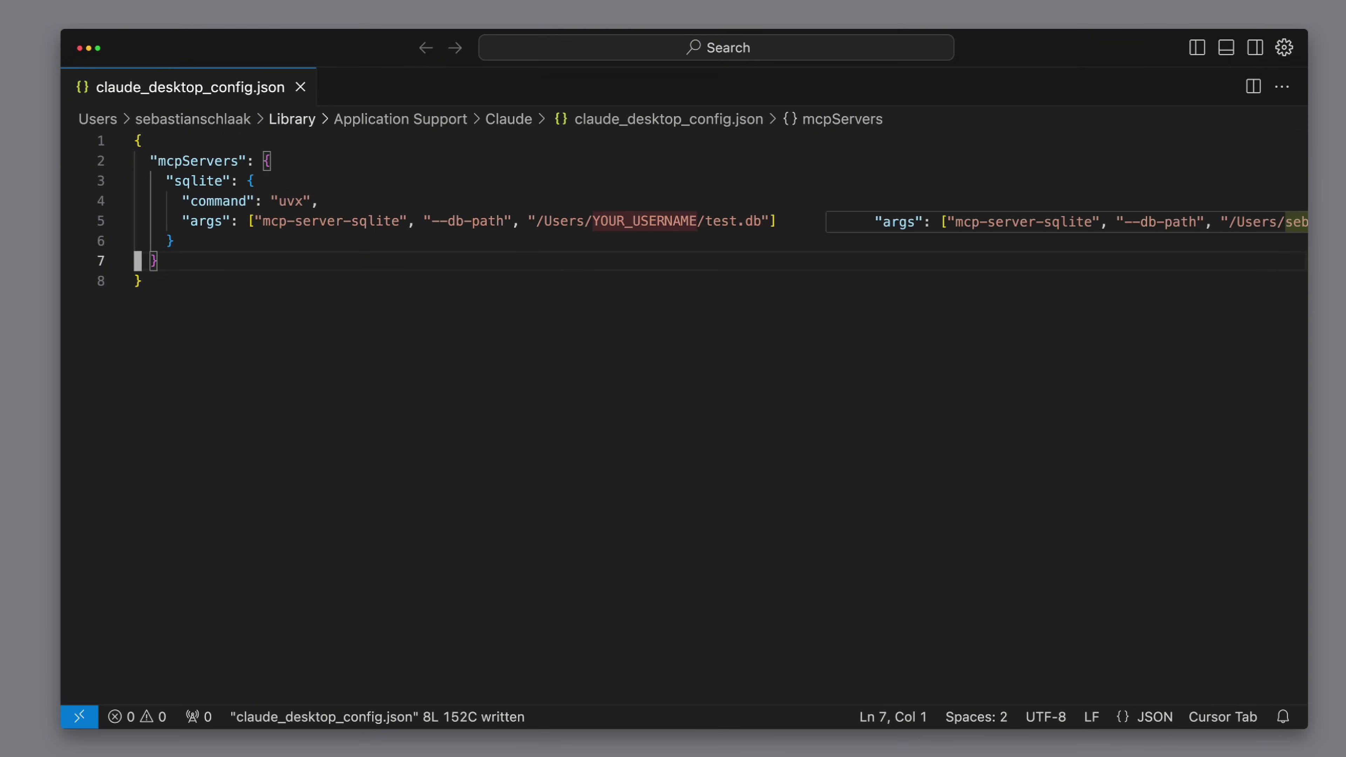
key("j")
key("ctrl+grave")
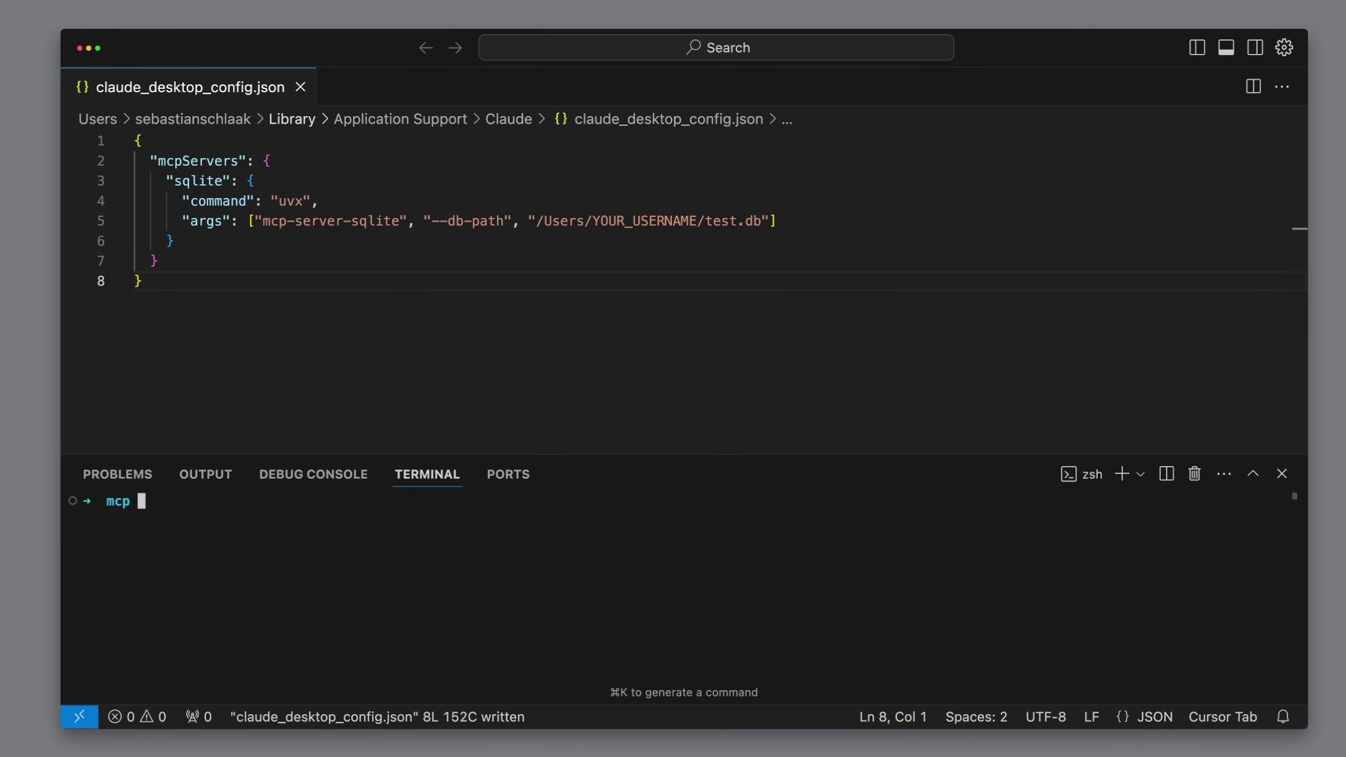
type("pwd")
key("Return")
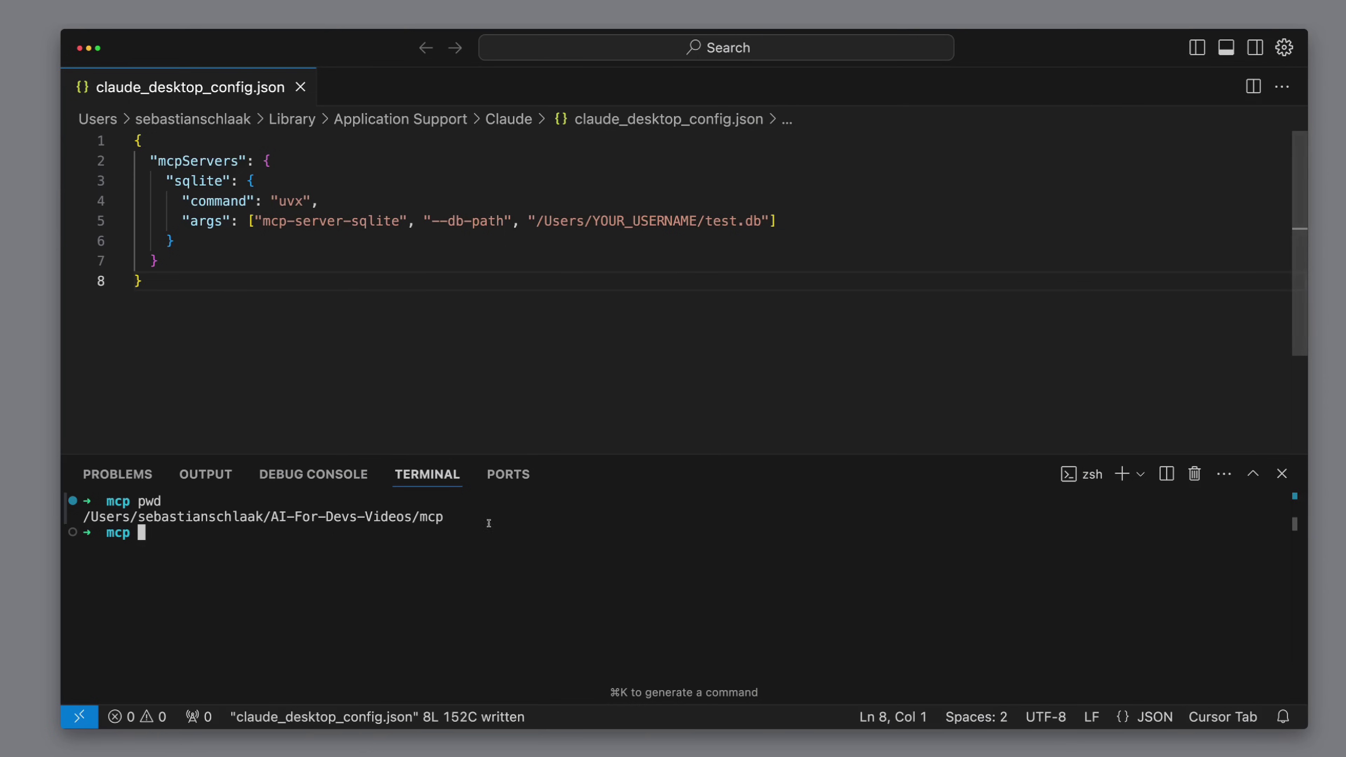
left_click_drag(443, 517, 83, 517)
right_click(126, 521)
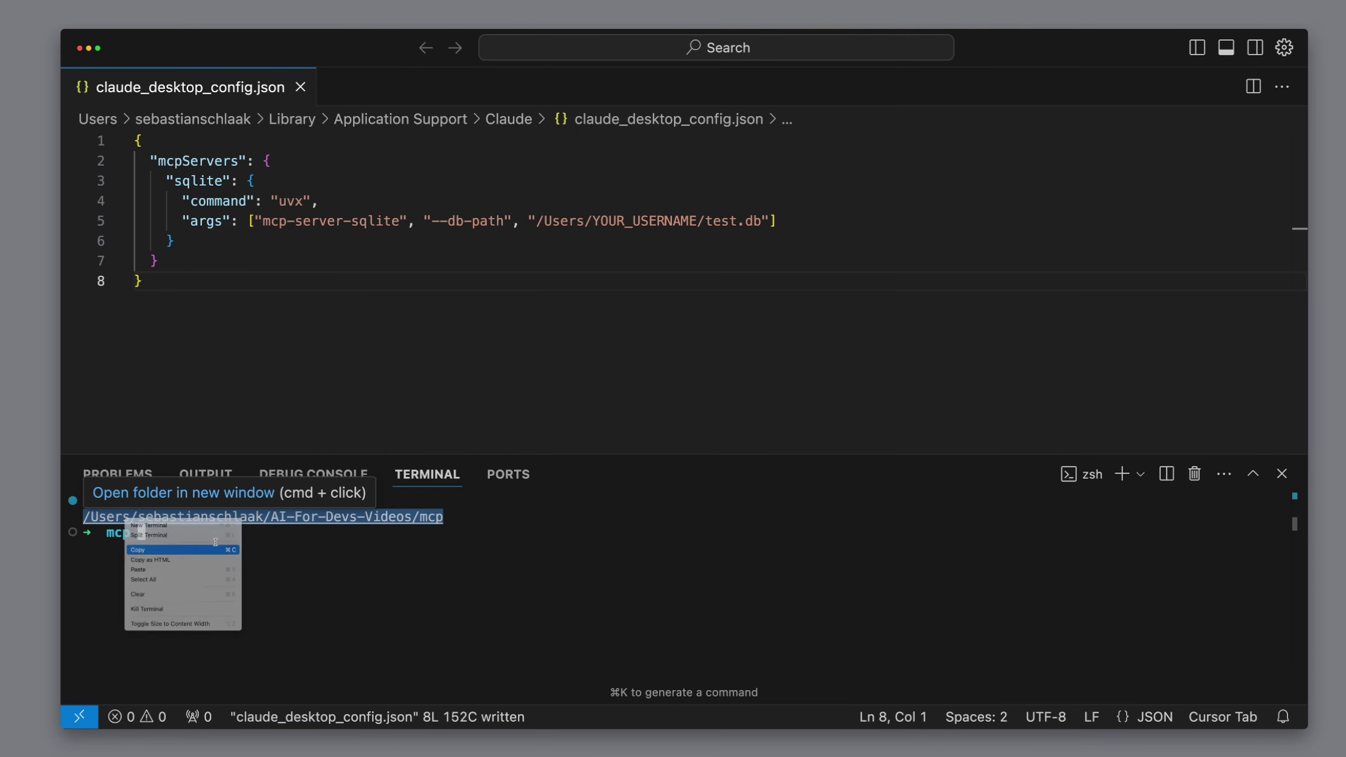
left_click(146, 550)
Clear the placeholder database path inside the quotes on line 5 with ci"
left_click(579, 221)
key("c")
key("i")
key("quotedbl")
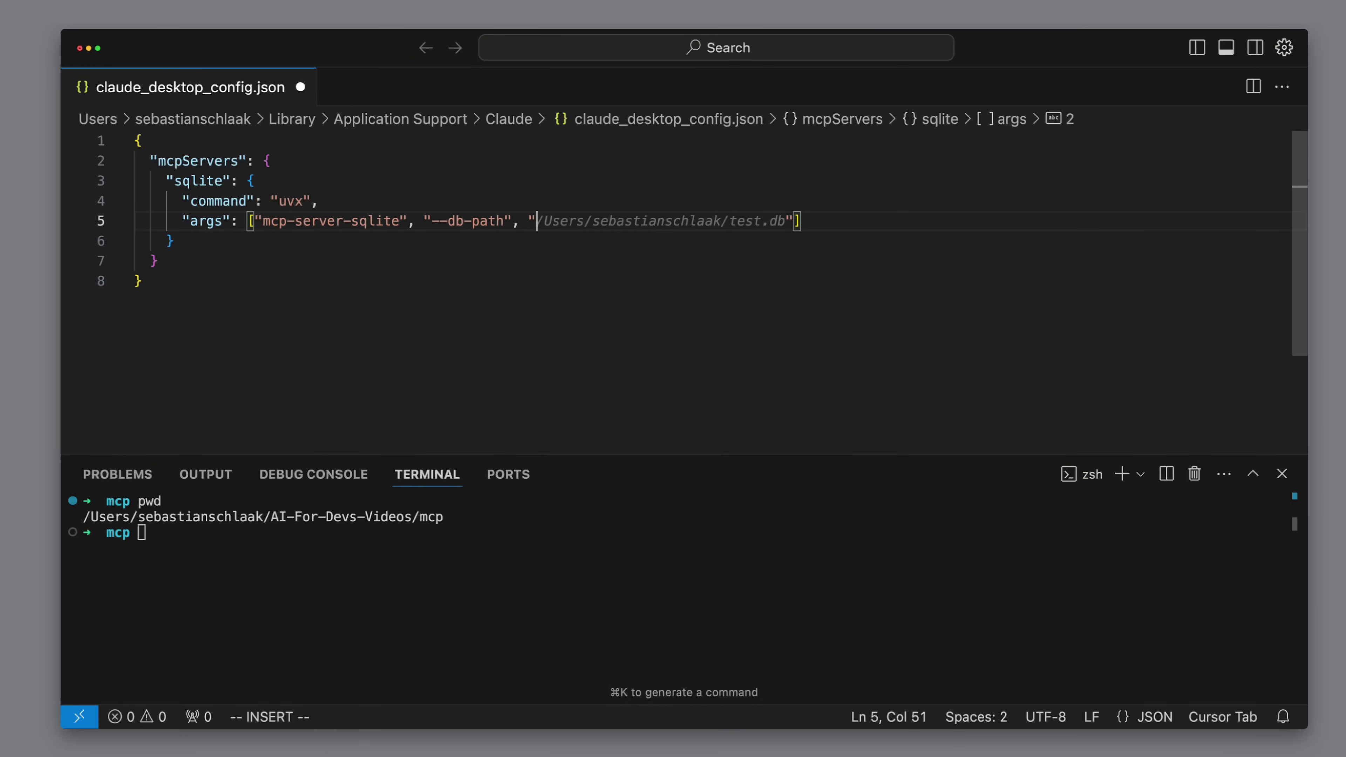